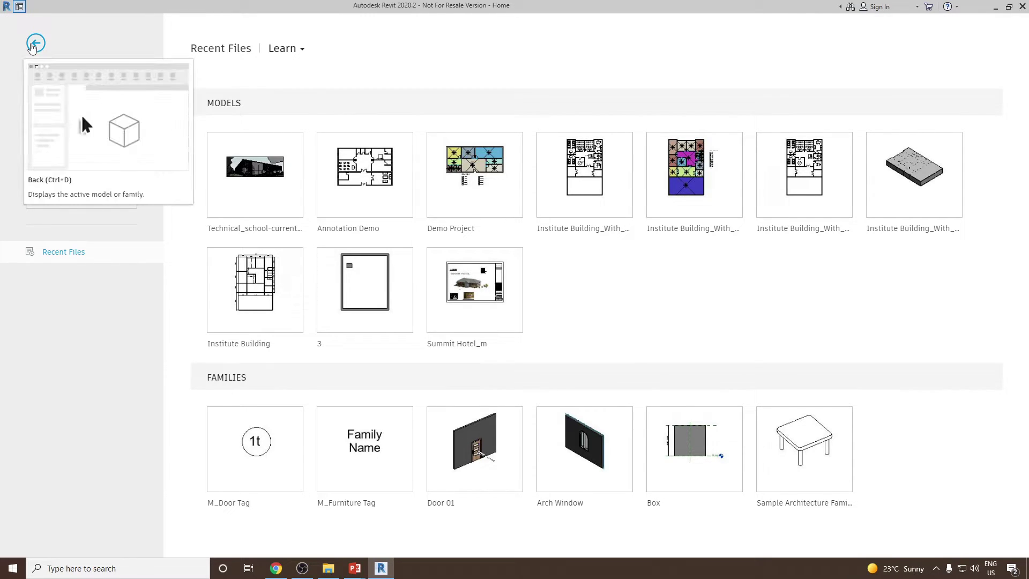
Step: Leave the Home screen and show the File menu's Open choices down to Sample Files
left_click(32, 47)
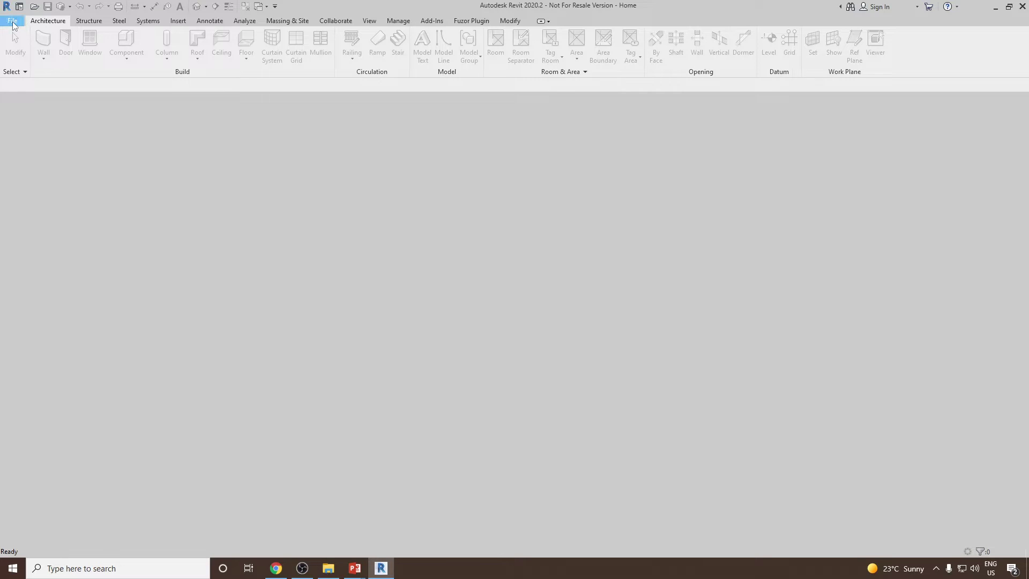
left_click(13, 22)
mouse_move(72, 95)
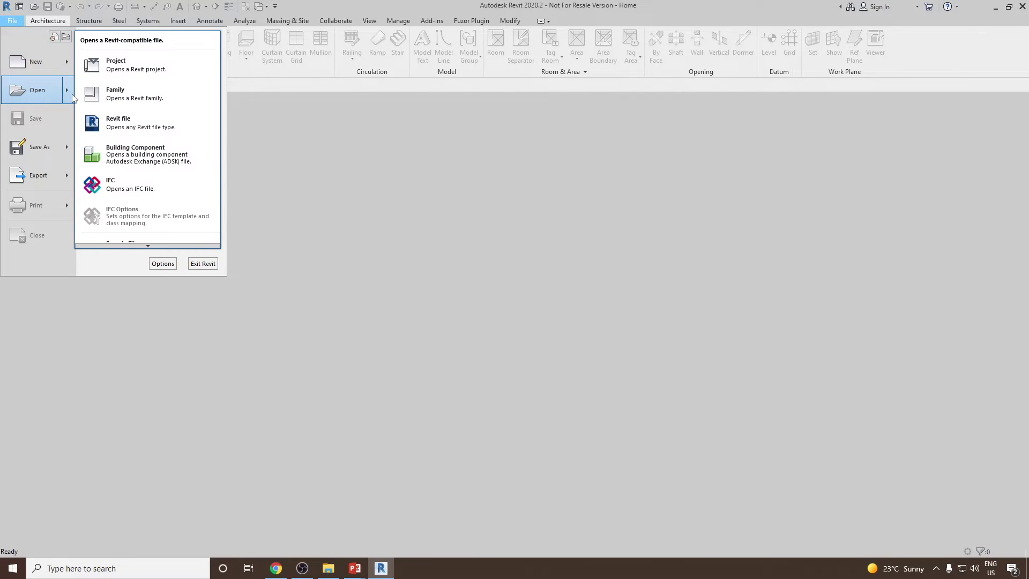
scroll(149, 246, "down", 1)
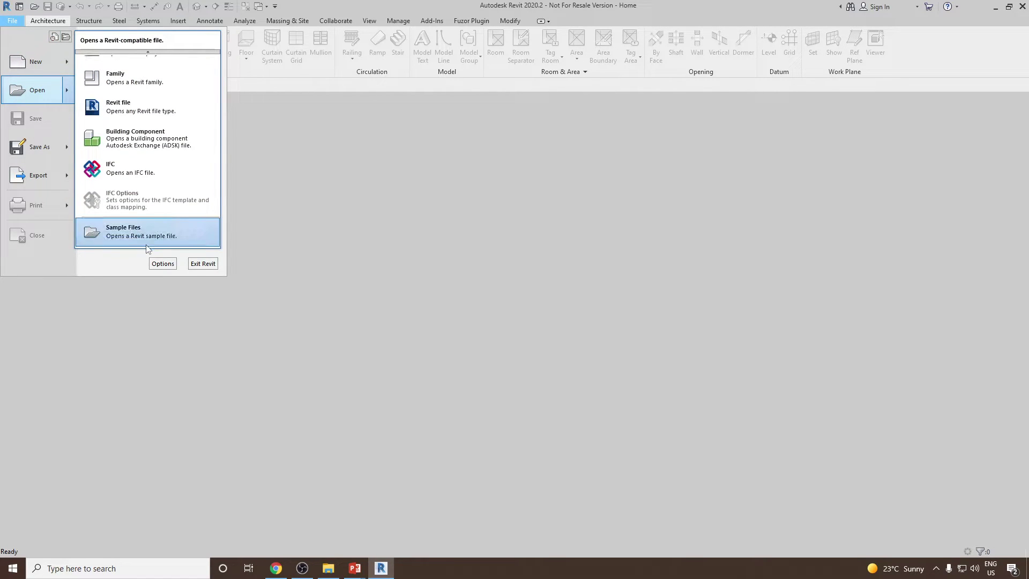
Step: Open the Technical_school-current_m.rvt project from the Samples folder
left_click(148, 239)
left_click(147, 235)
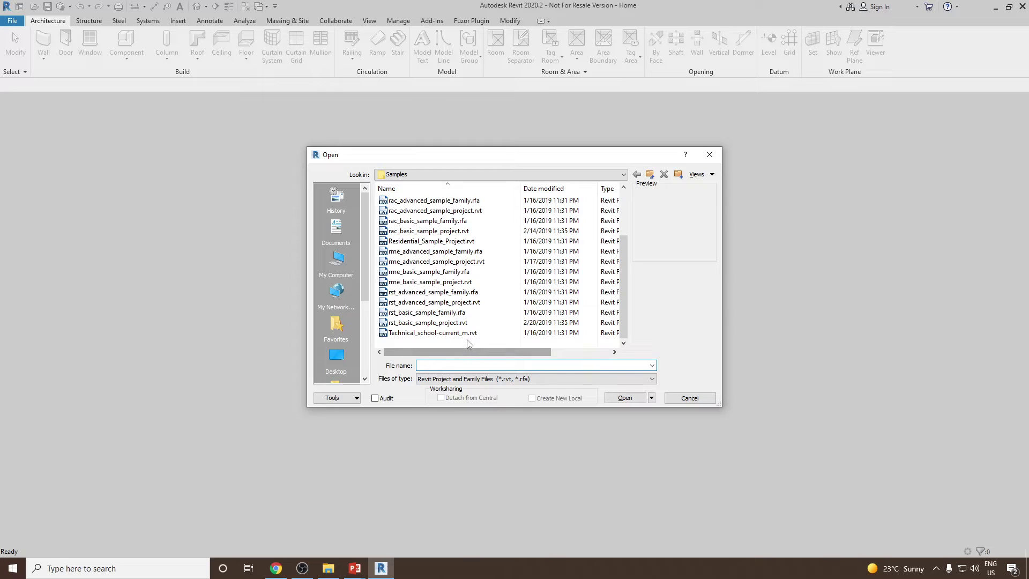
left_click(400, 334)
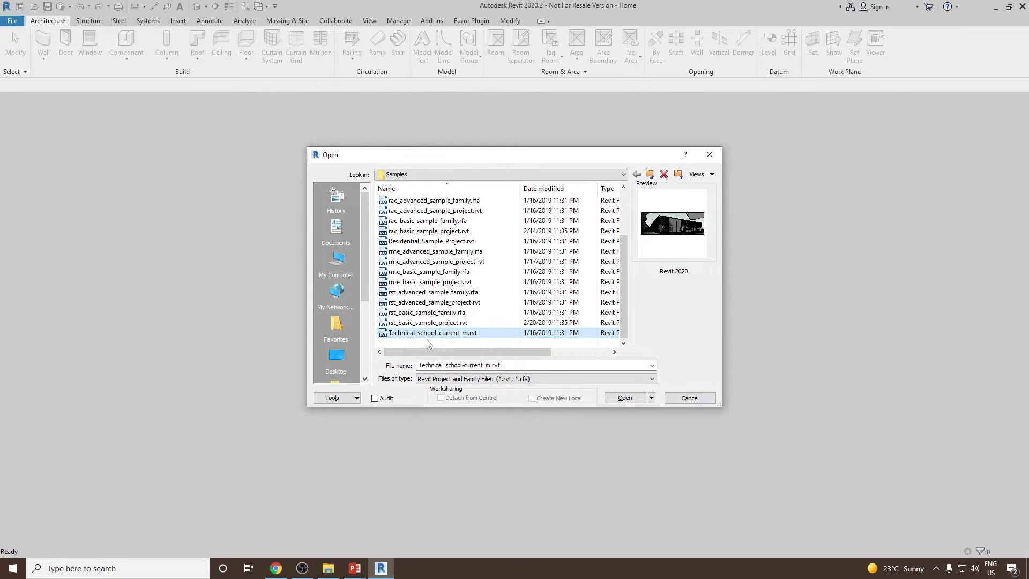
left_click(638, 400)
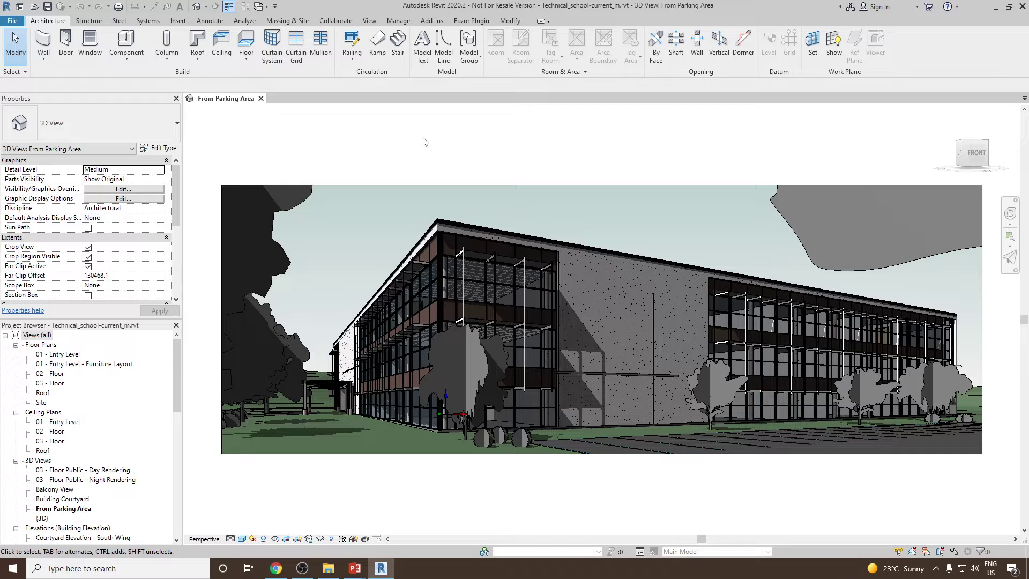
Step: Open the default {3D} view and orbit and zoom around the school site
left_click(197, 7)
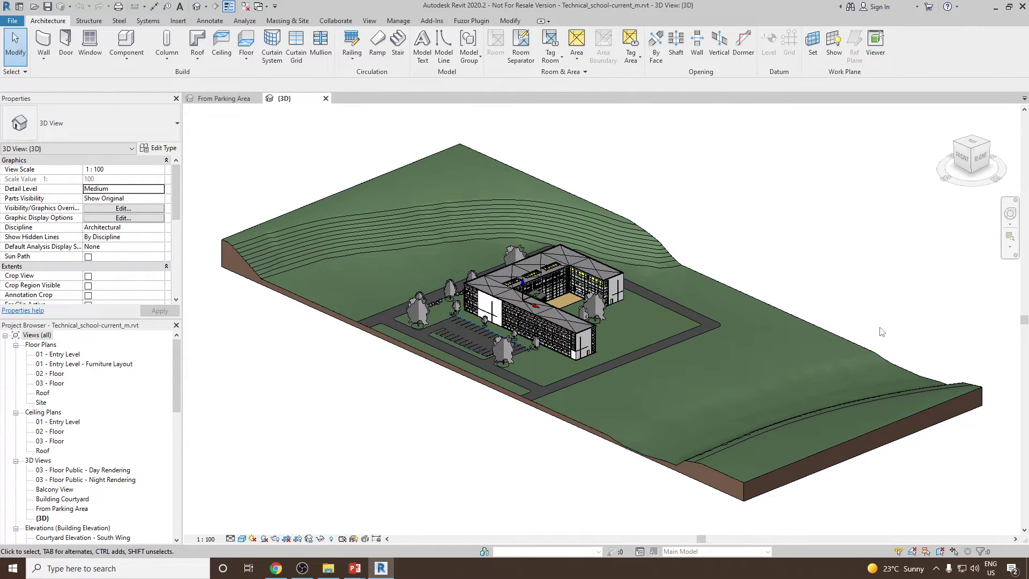
middle_click_drag(872, 322, 600, 260, "shift")
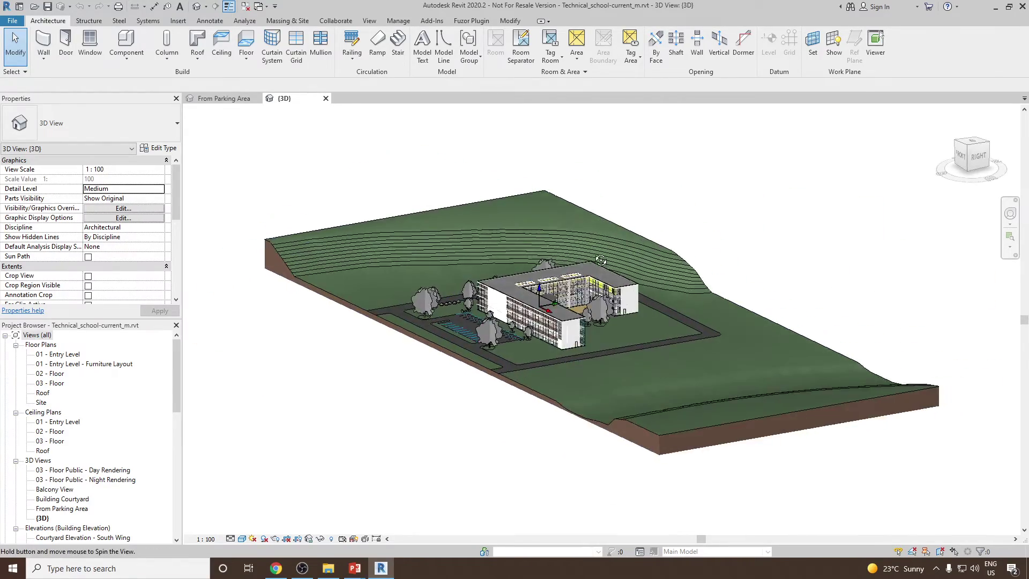
scroll(601, 260, "up", 4)
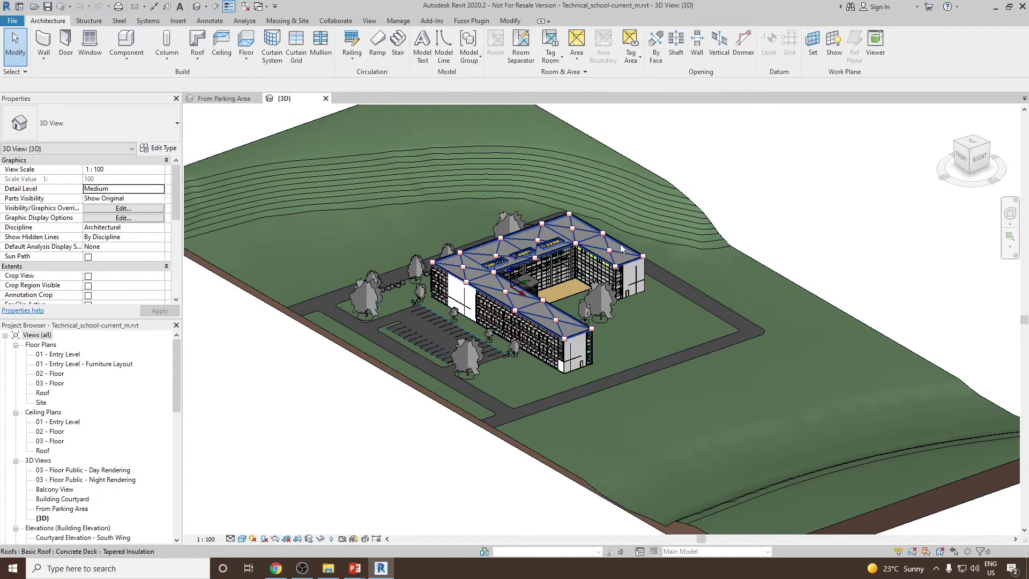
scroll(557, 290, "up", 3)
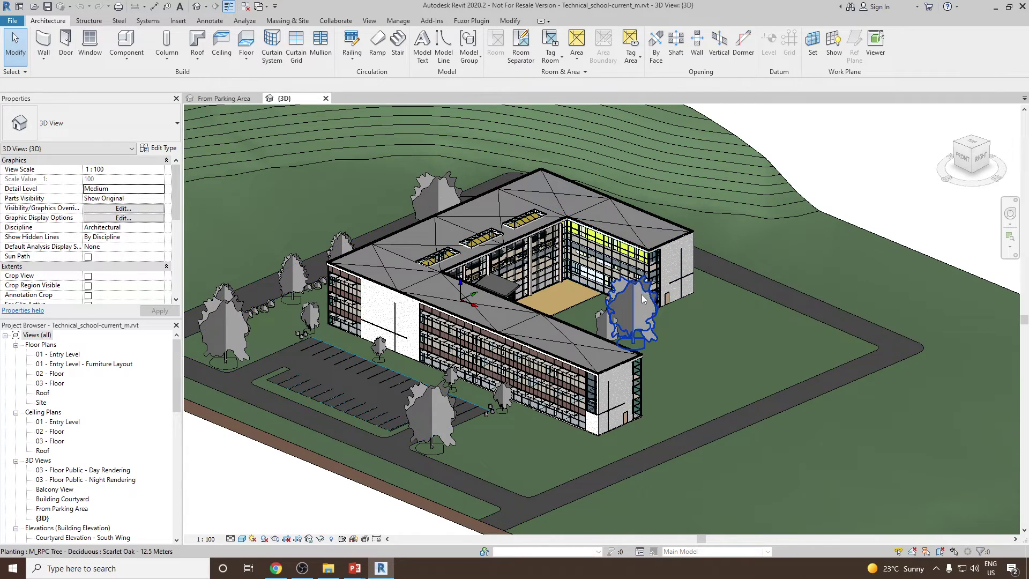
scroll(647, 266, "down", 3)
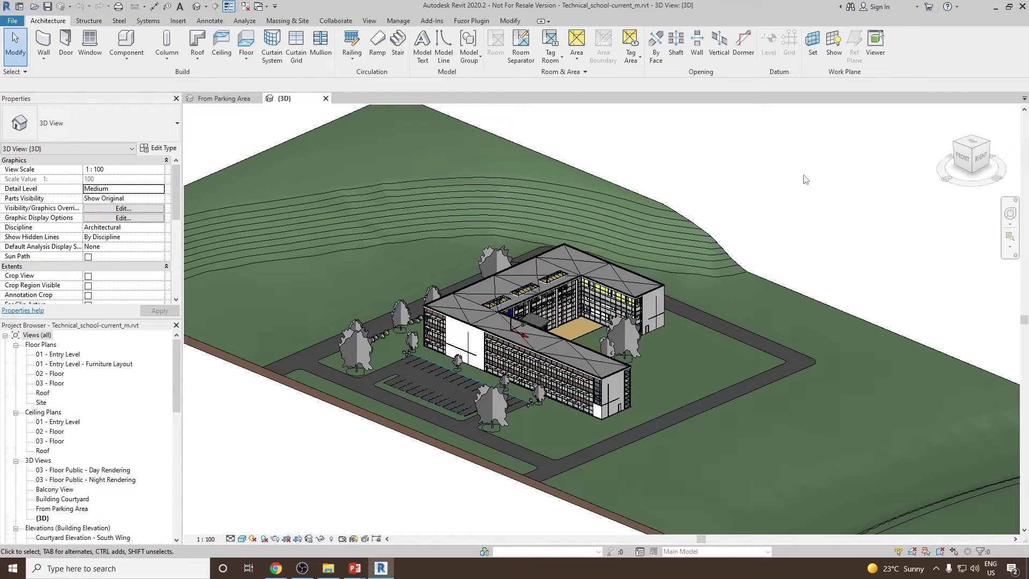
left_click(366, 21)
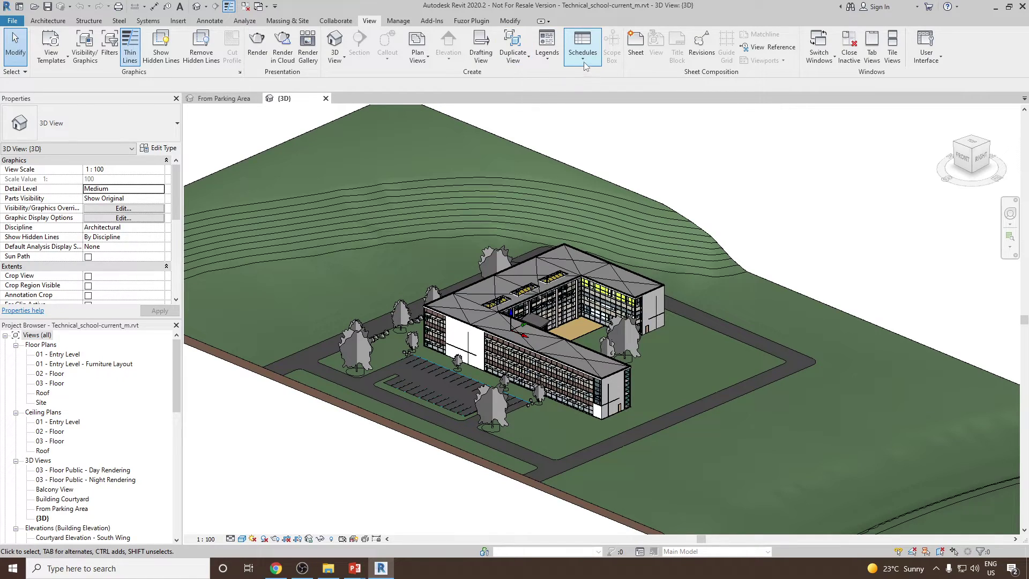
Step: Start a new Doors category schedule named Door Schedule 2 via Schedule/Quantities
left_click(583, 64)
left_click(593, 81)
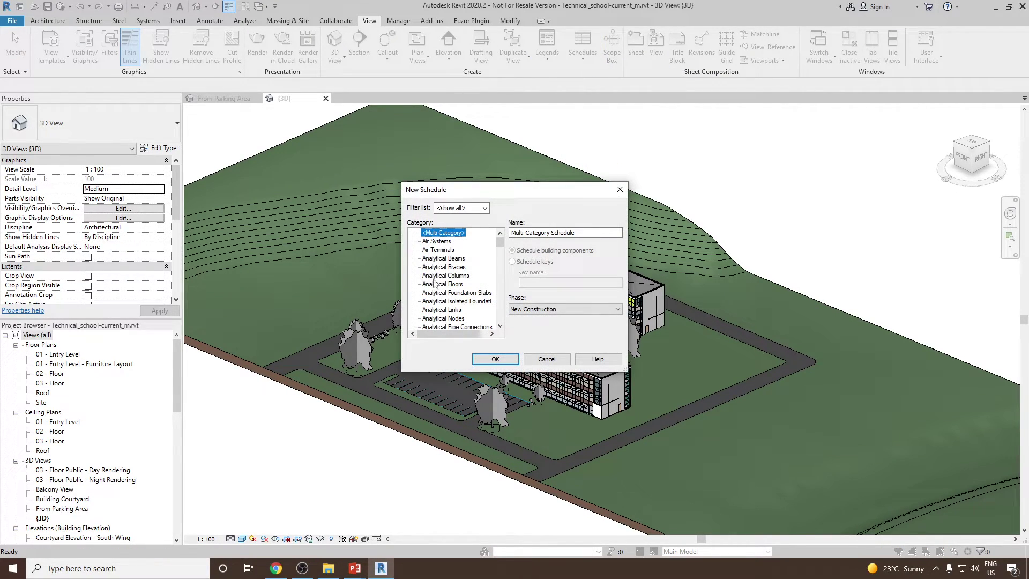
left_click(434, 278)
scroll(434, 281, "down", 8)
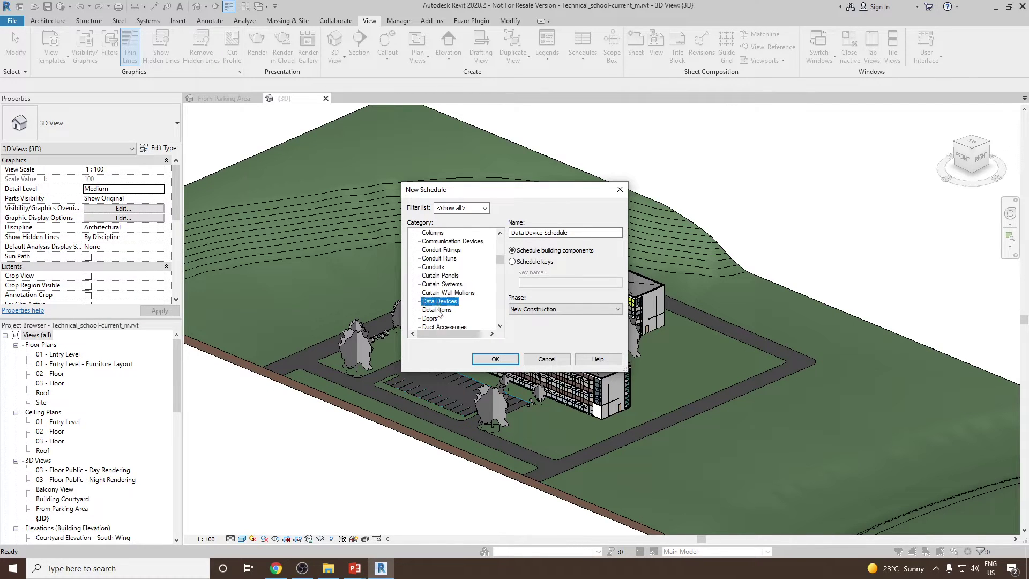
left_click(430, 301)
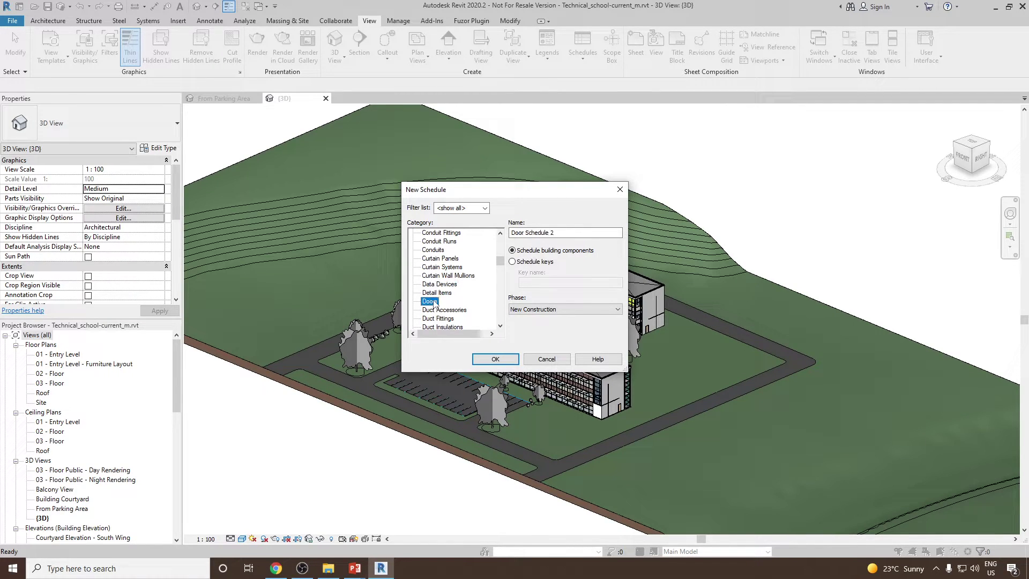
left_click(566, 235)
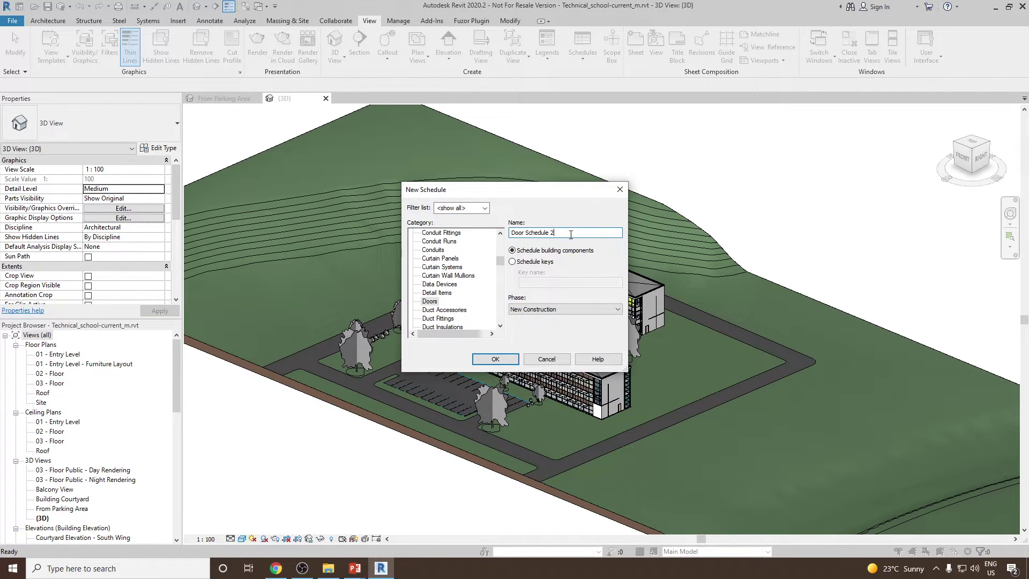
left_click(495, 359)
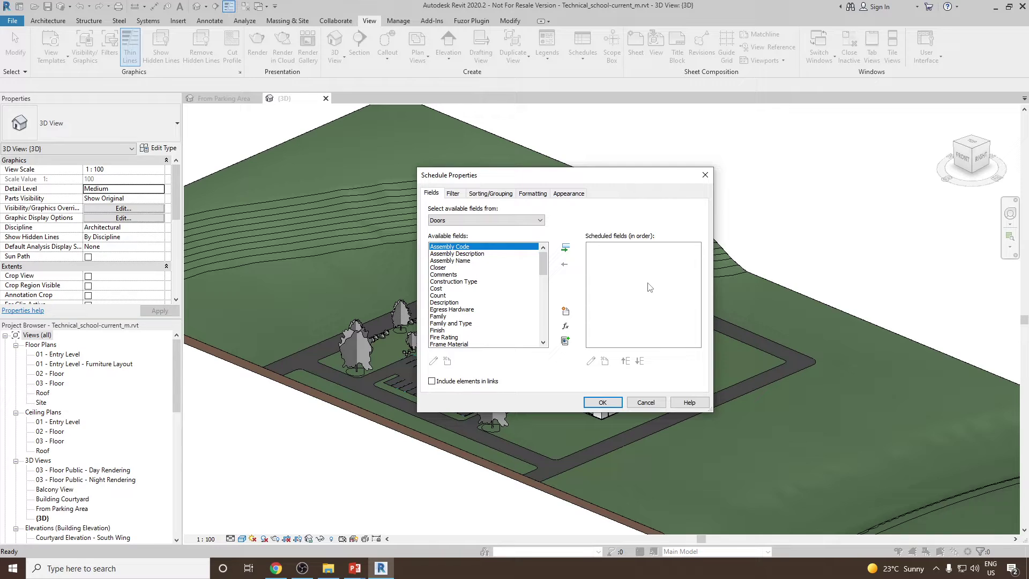
Step: Add Family and Type and Level to the scheduled fields
left_click(452, 261)
left_click(445, 281)
key("f")
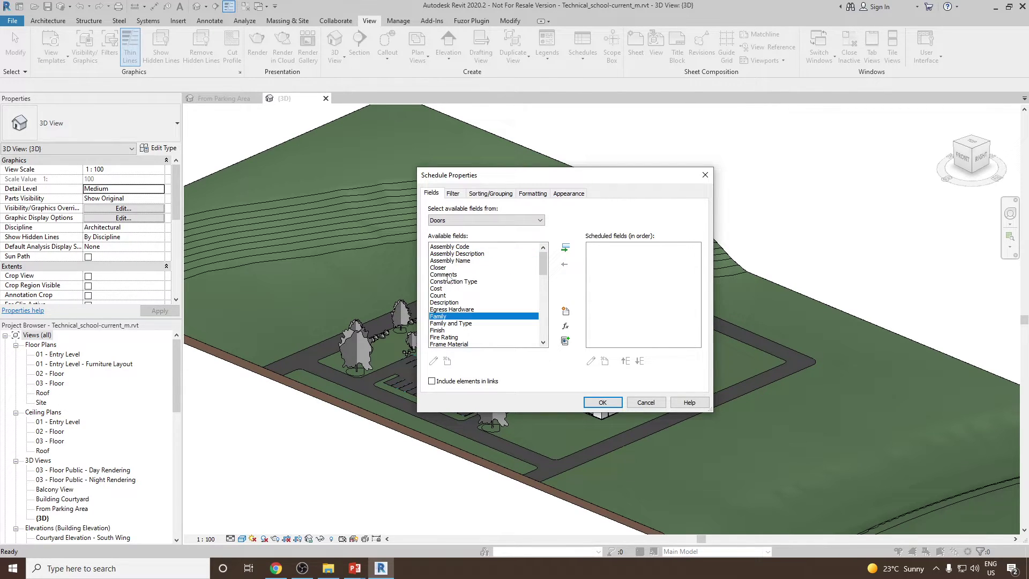
left_click(498, 281, "ctrl")
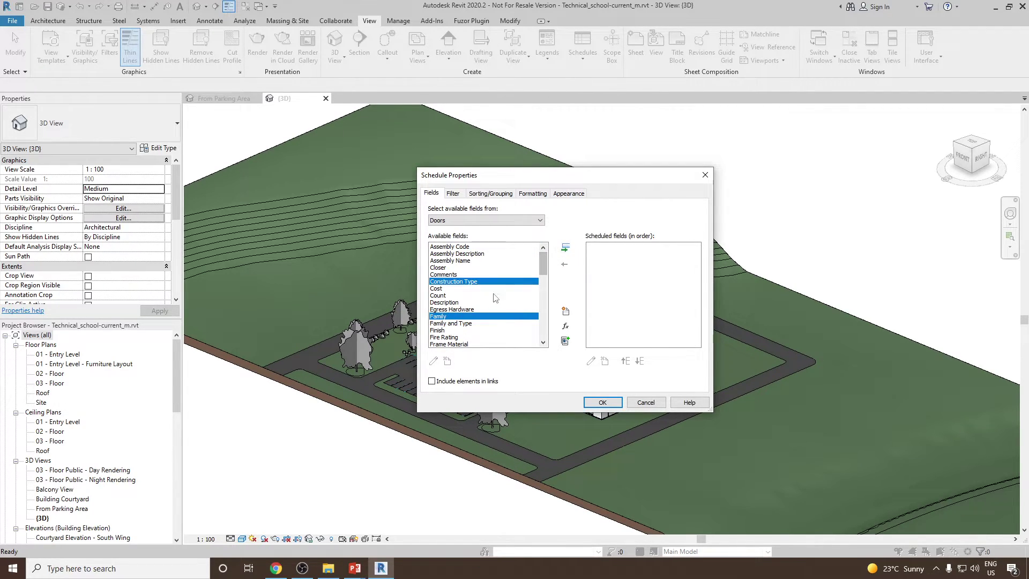
left_click(453, 323)
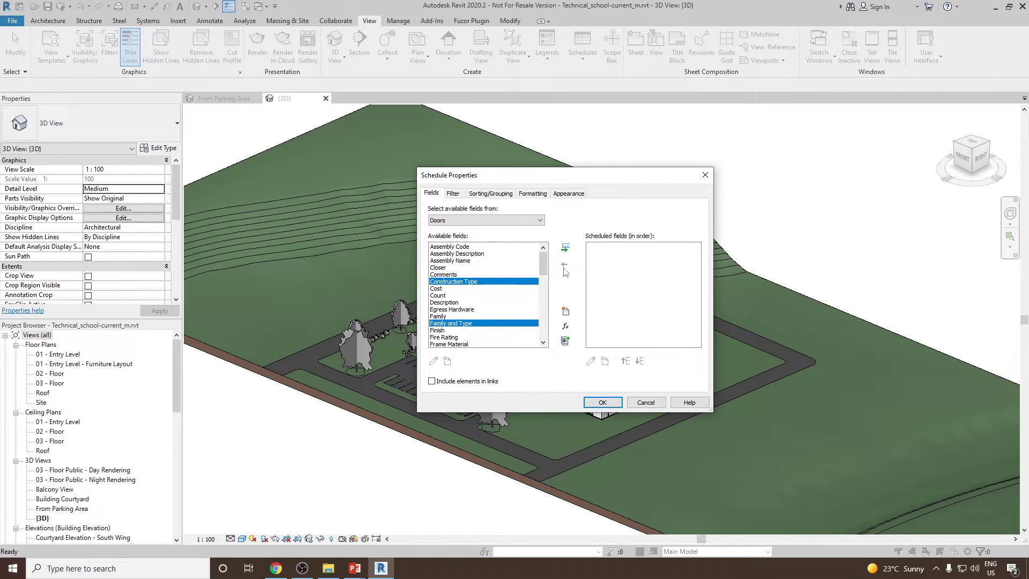
left_click(565, 248)
left_click(454, 310)
scroll(460, 303, "down", 2)
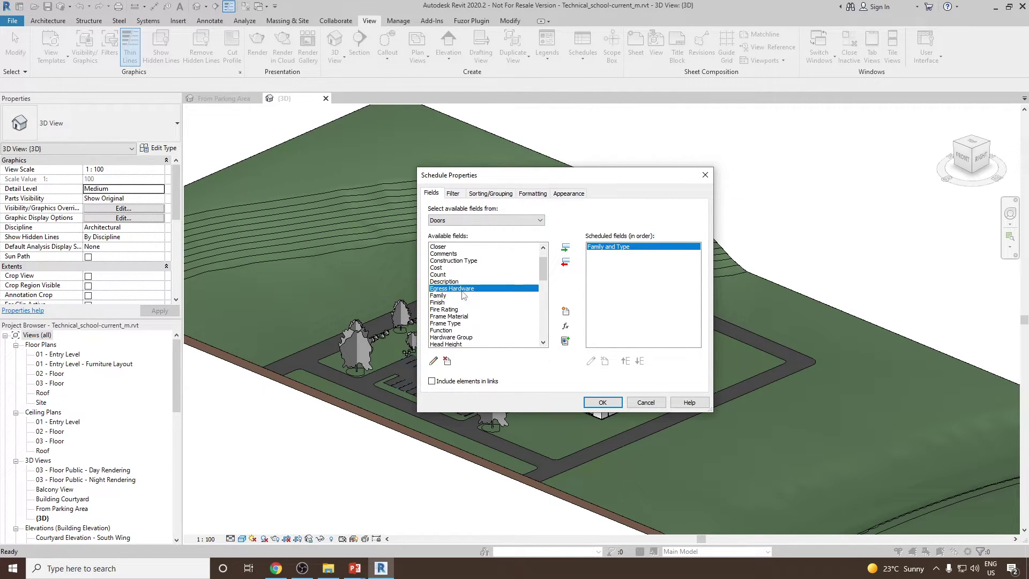
left_click(448, 303)
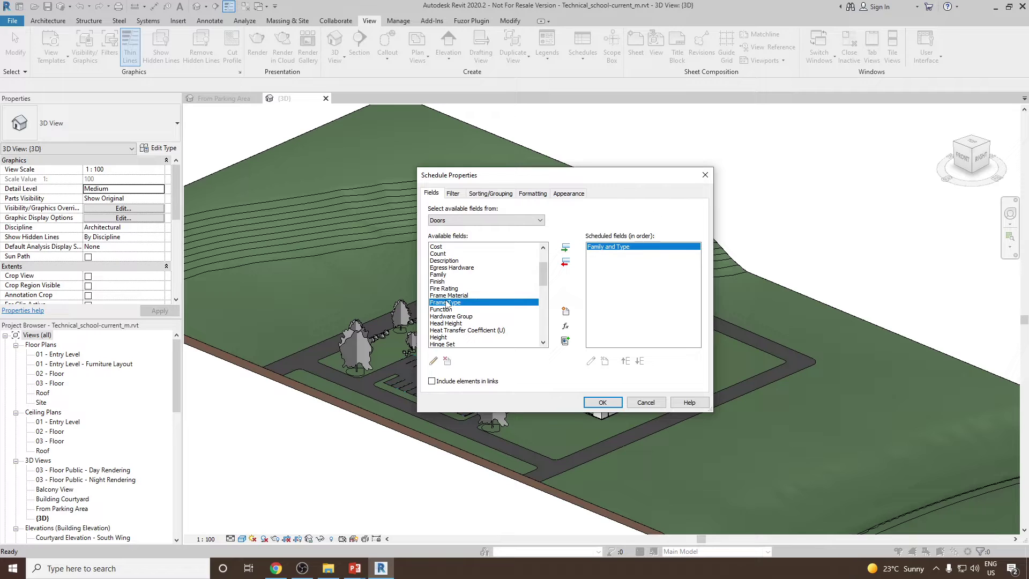
scroll(466, 321, "down", 3)
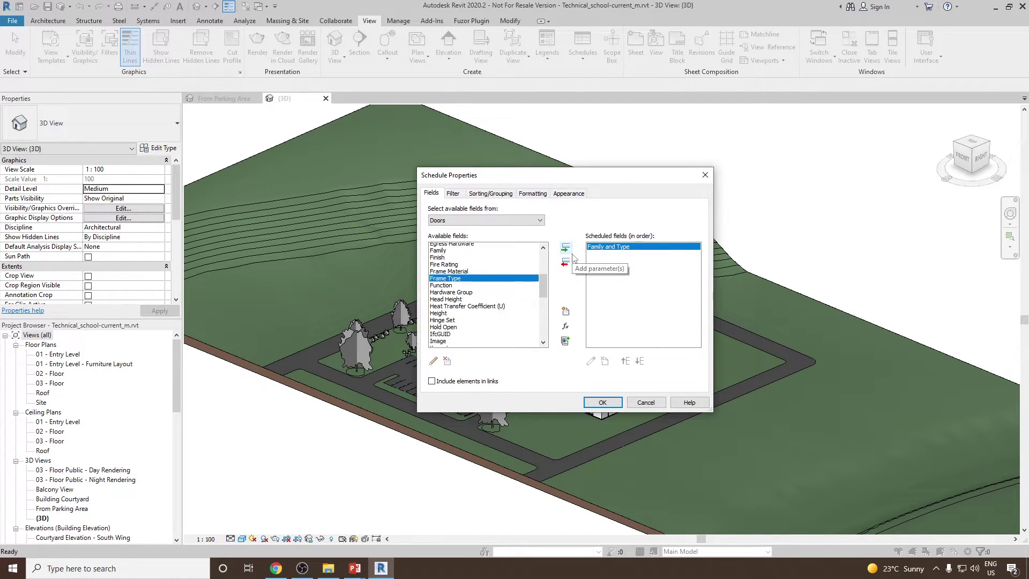
left_click(455, 337)
left_click(565, 248)
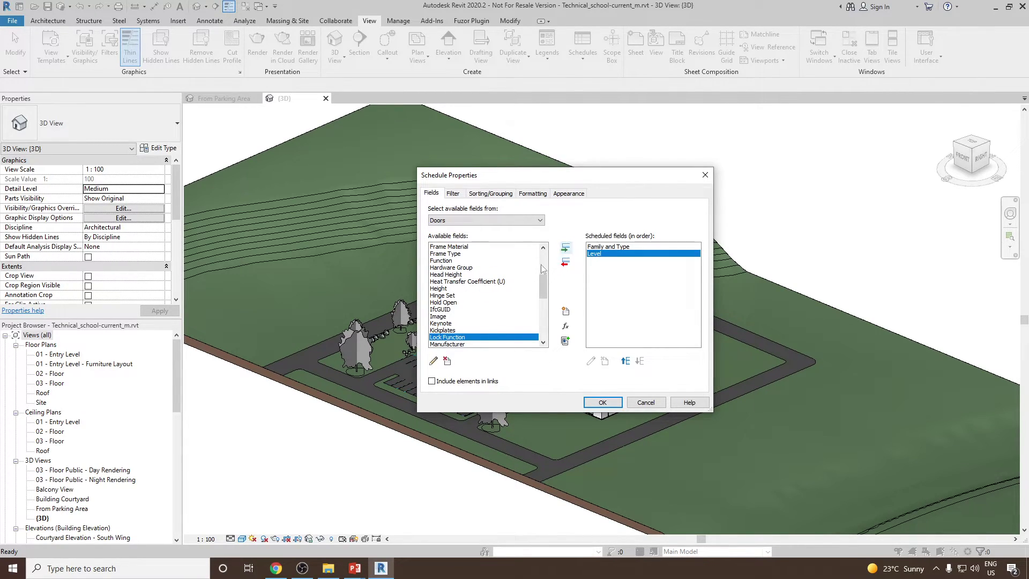
Step: Add Count to the scheduled fields and remove the Mark field
scroll(476, 297, "down", 1)
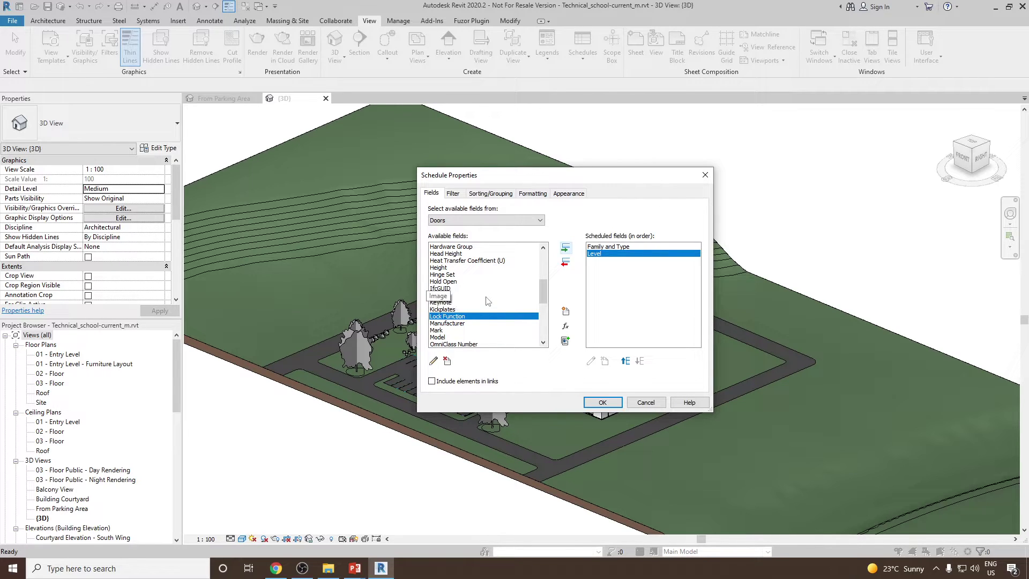
scroll(455, 297, "down", 2)
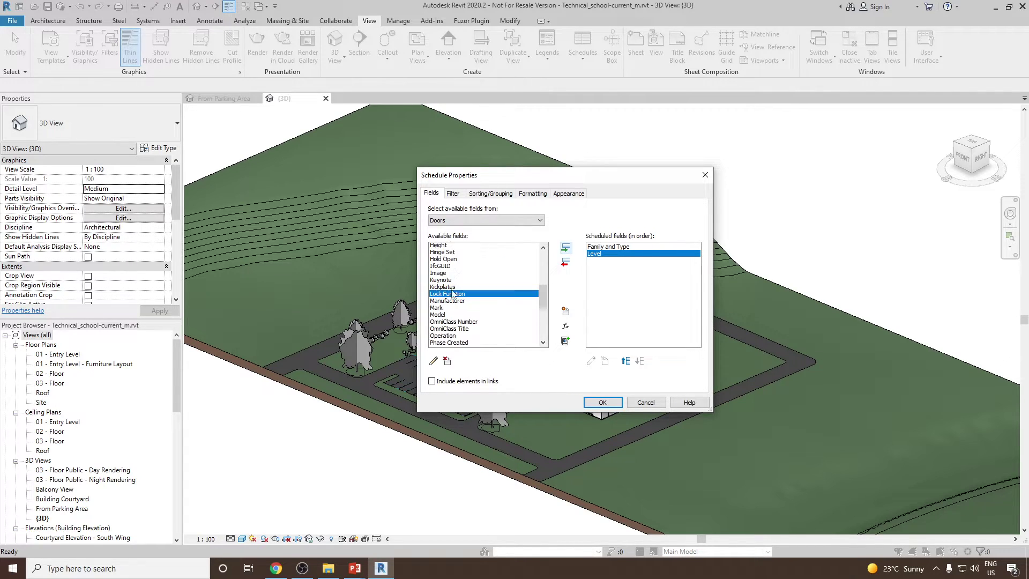
left_click(439, 288)
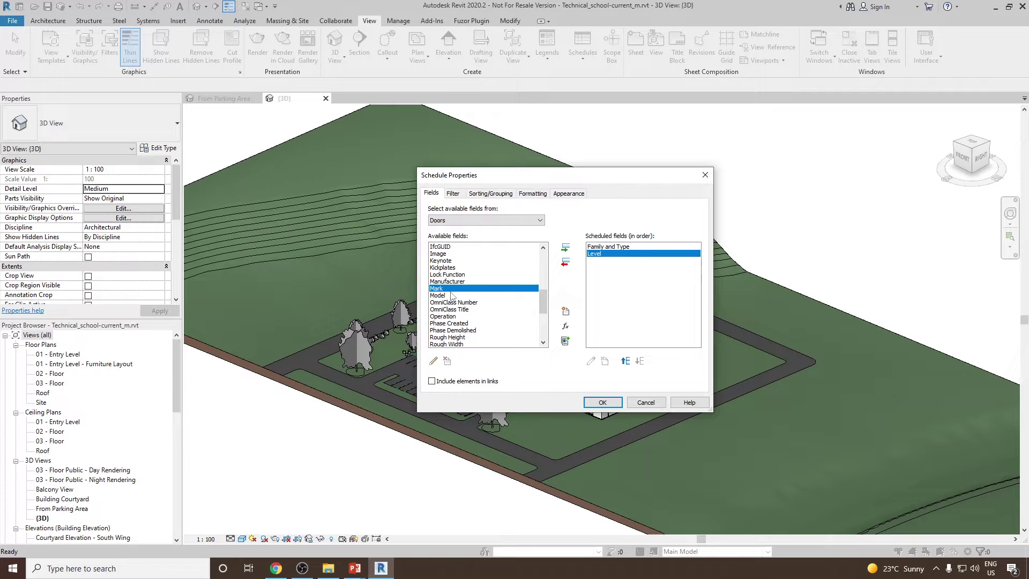
left_click(565, 248)
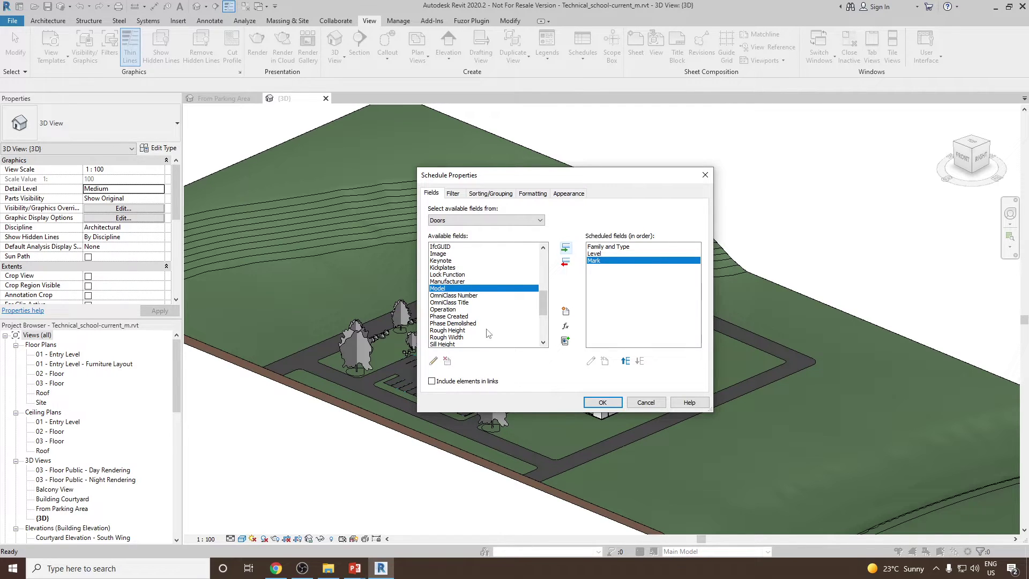
left_click(454, 316)
key("c")
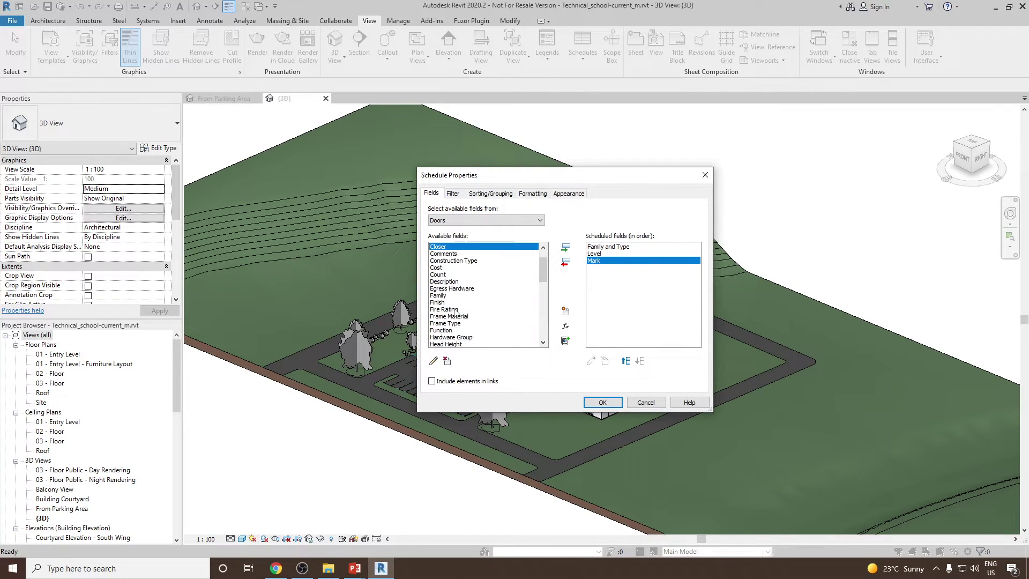
left_click(437, 273)
left_click(565, 248)
scroll(485, 300, "up", 1)
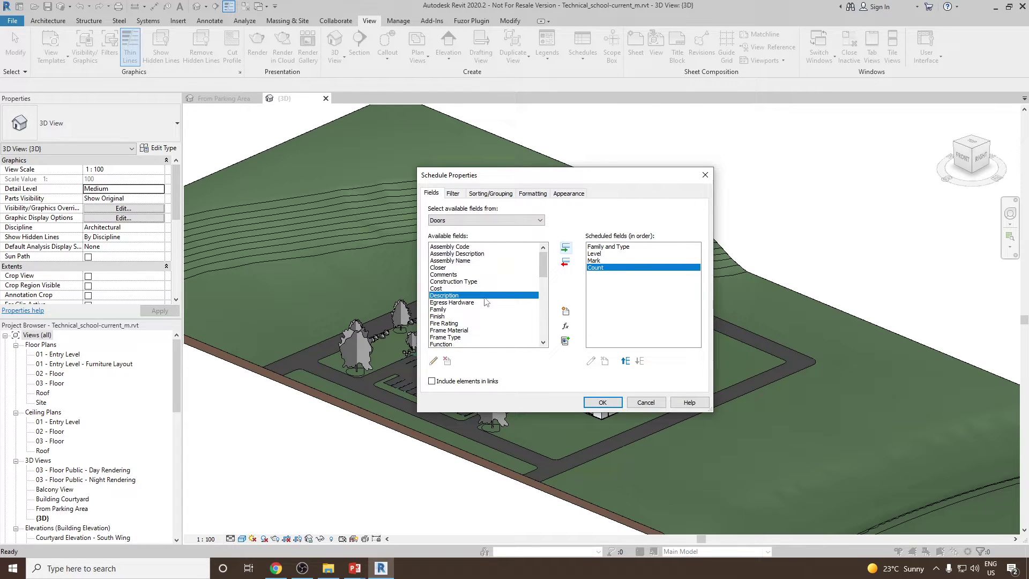
scroll(484, 300, "down", 8)
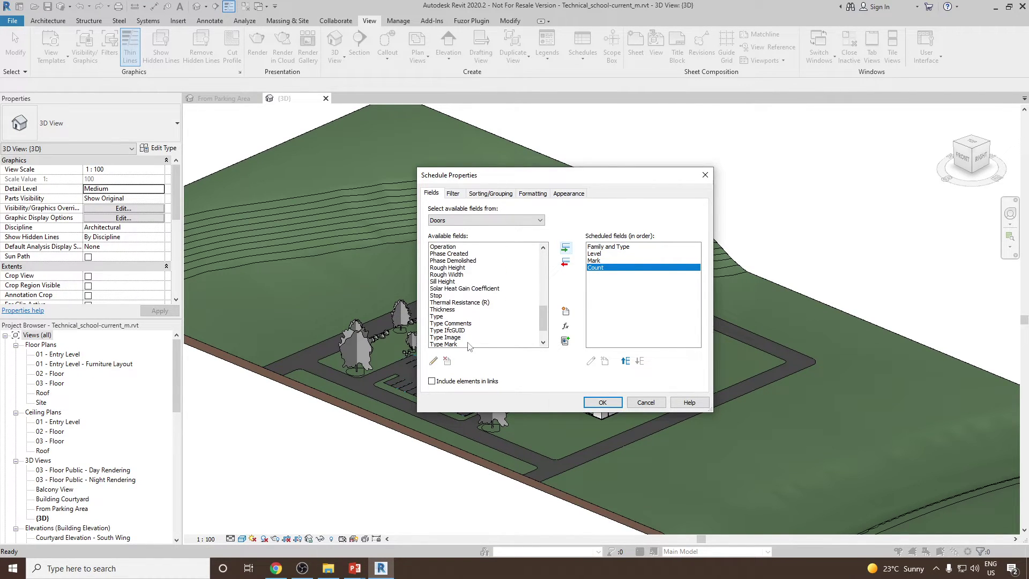
left_click(594, 260)
left_click(565, 262)
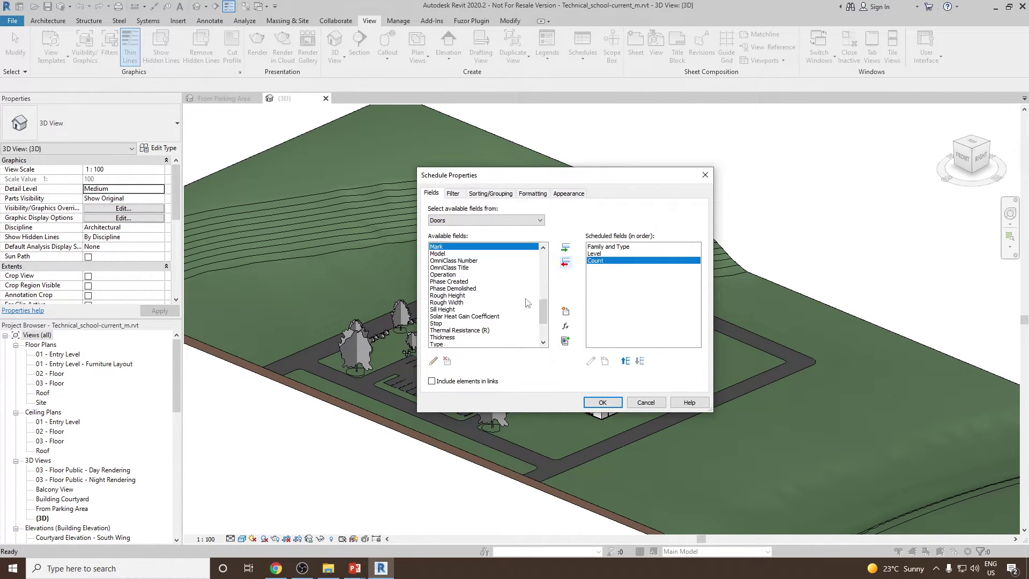
Step: Add Type Mark as the fourth scheduled field
left_click(465, 329)
left_click(444, 344)
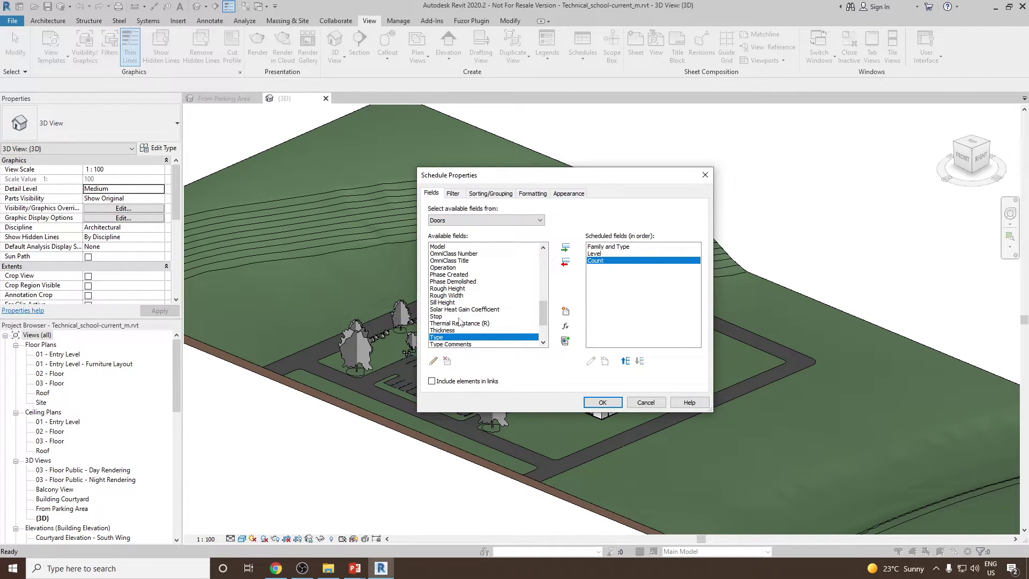
scroll(447, 322, "down", 3)
left_click(453, 323)
left_click(567, 247)
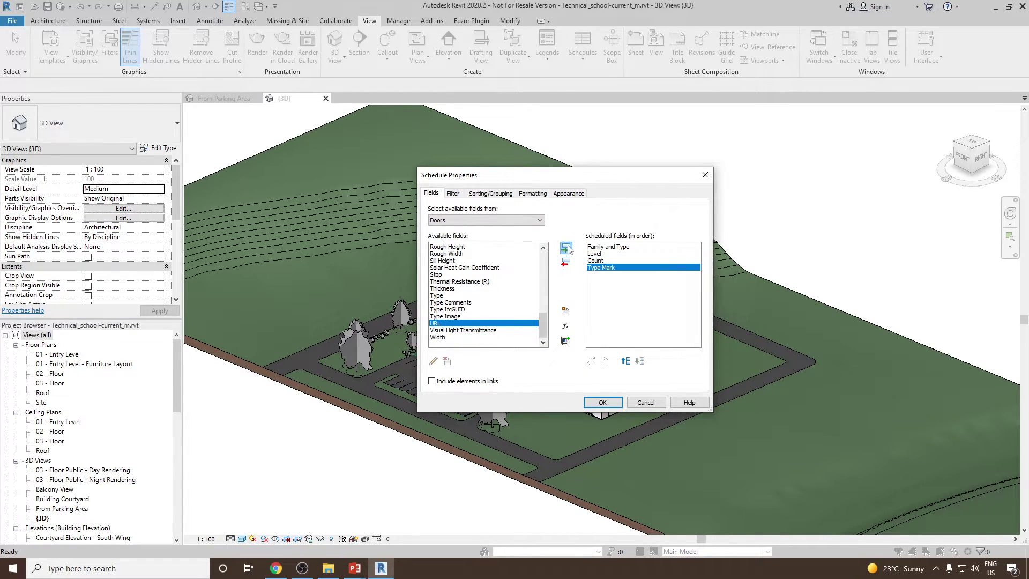
Step: Check the Family and Type, Level, Count, Type Mark order and create the schedule
left_click(595, 255)
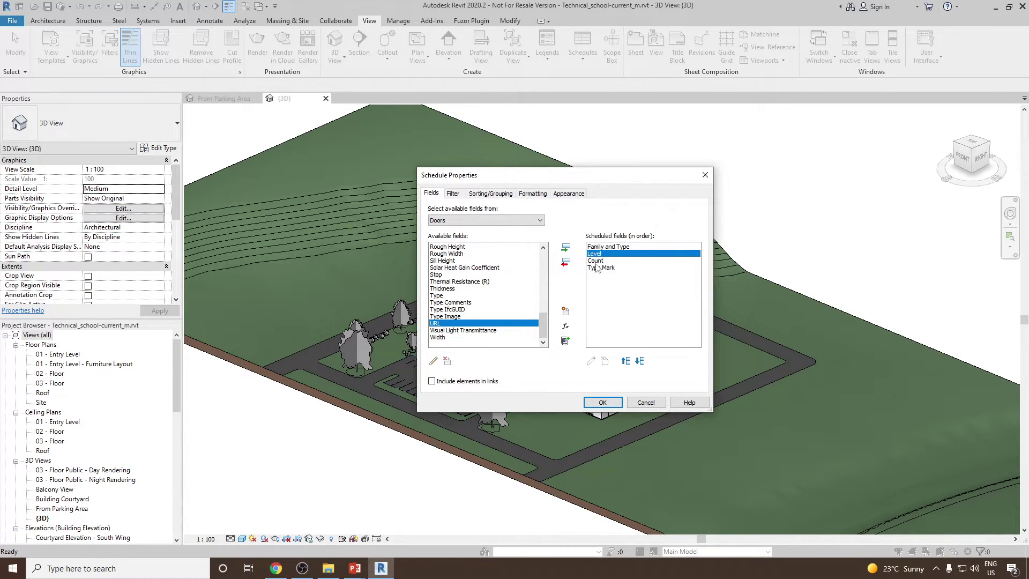
key("Down")
left_click(599, 269)
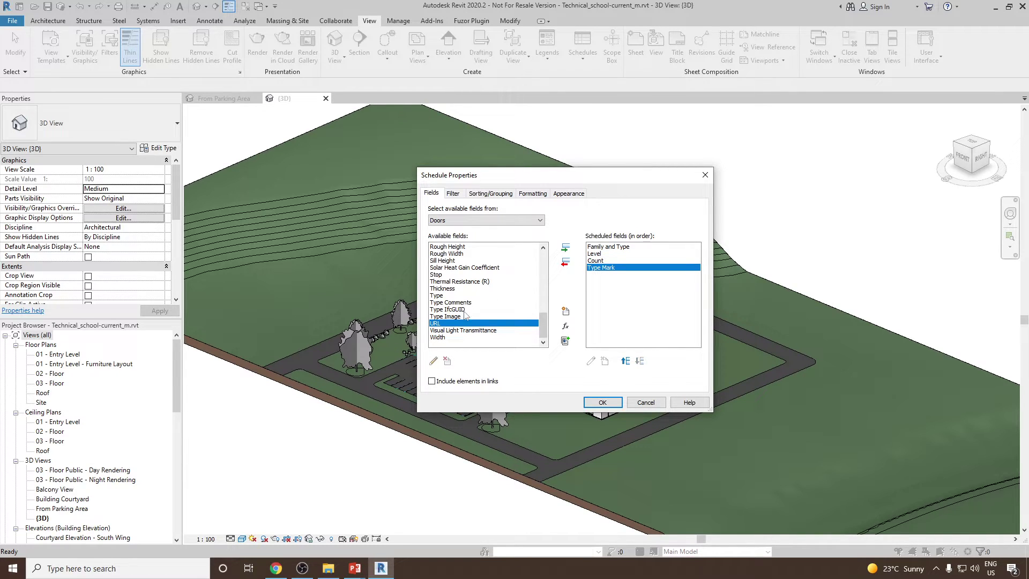
scroll(466, 313, "up", 2)
scroll(455, 307, "up", 3)
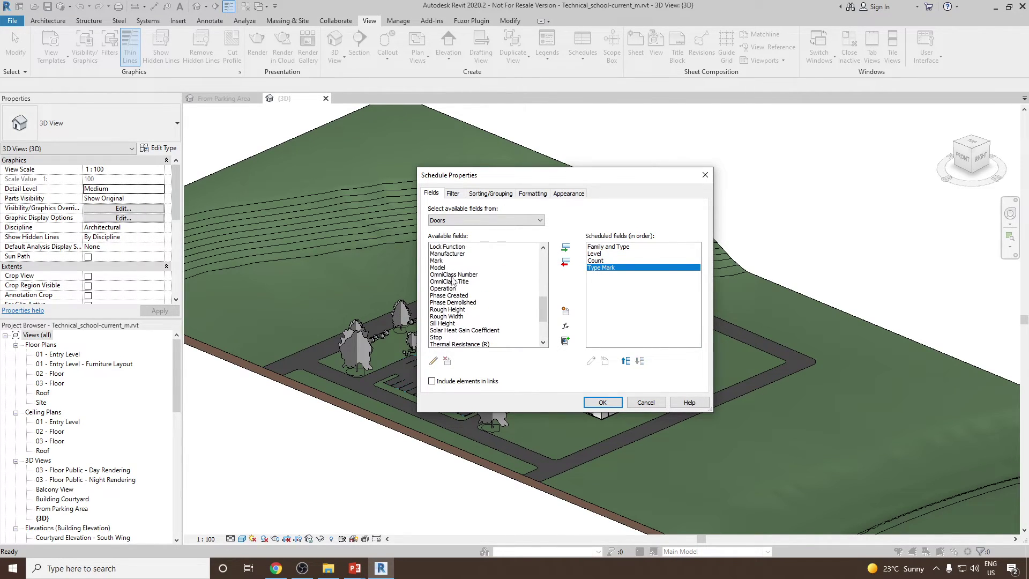
scroll(453, 277, "up", 2)
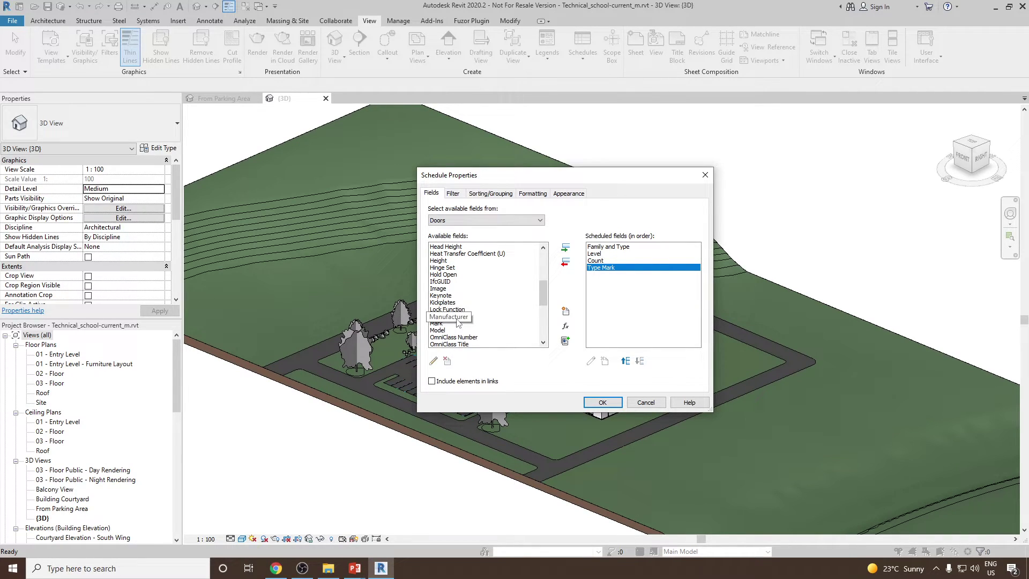
scroll(458, 322, "up", 5)
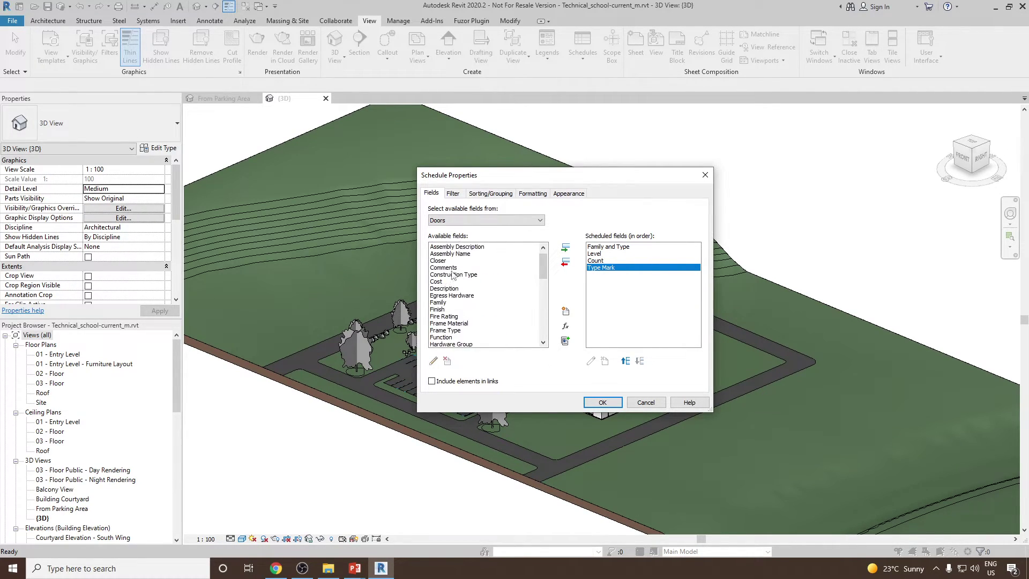
scroll(453, 275, "up", 1)
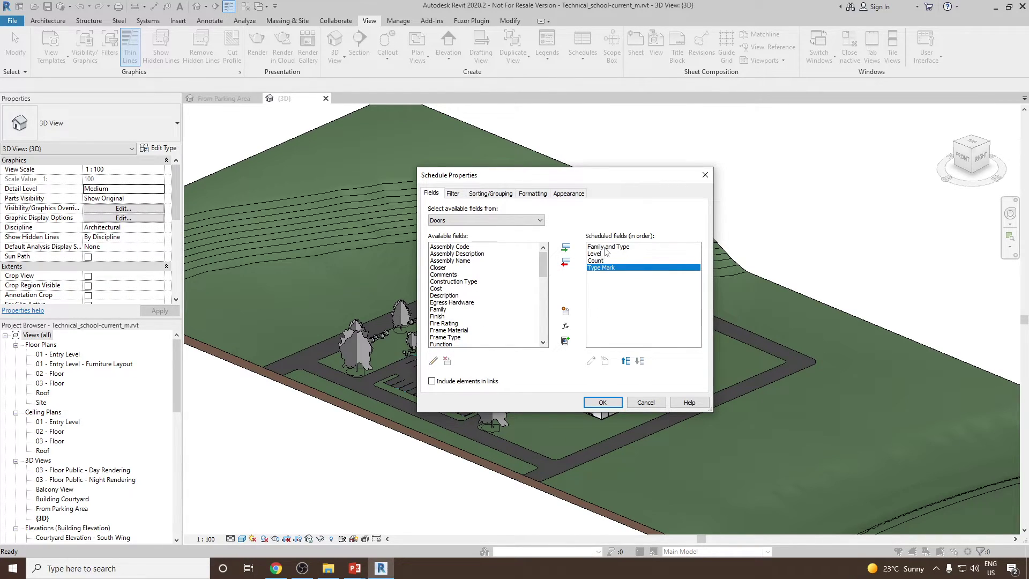
left_click(603, 402)
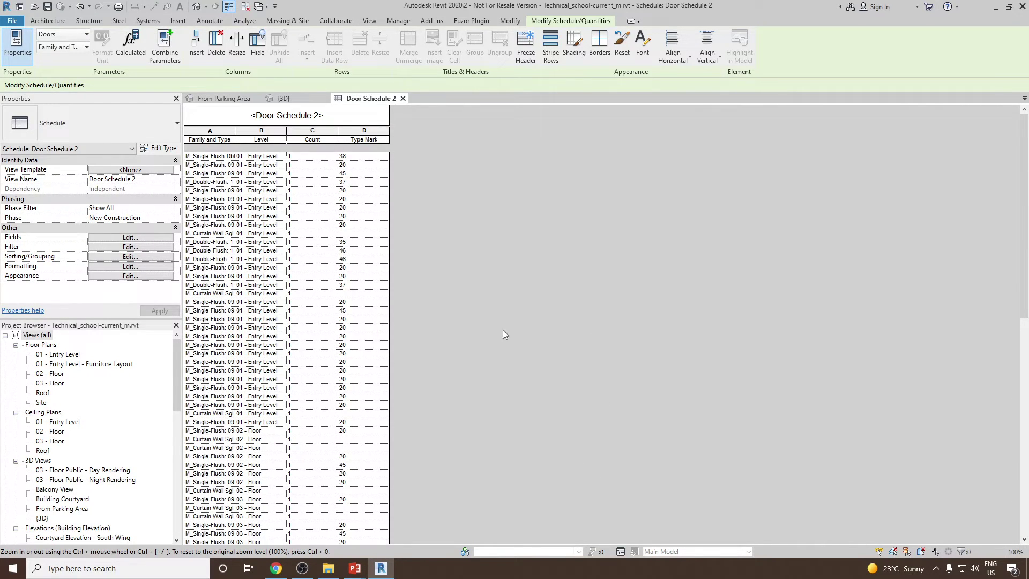
scroll(304, 197, "down", 9)
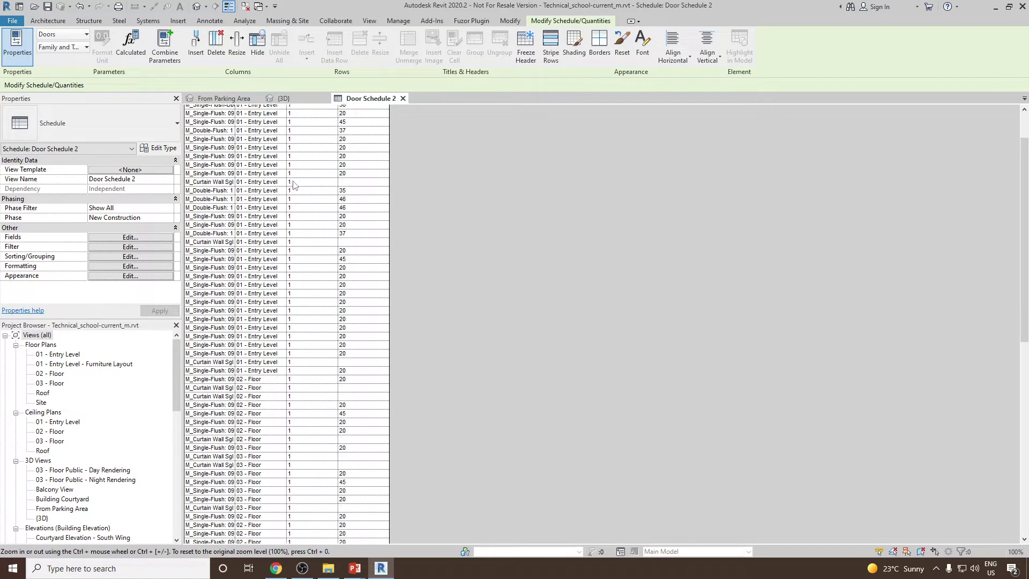
scroll(313, 225, "down", 9)
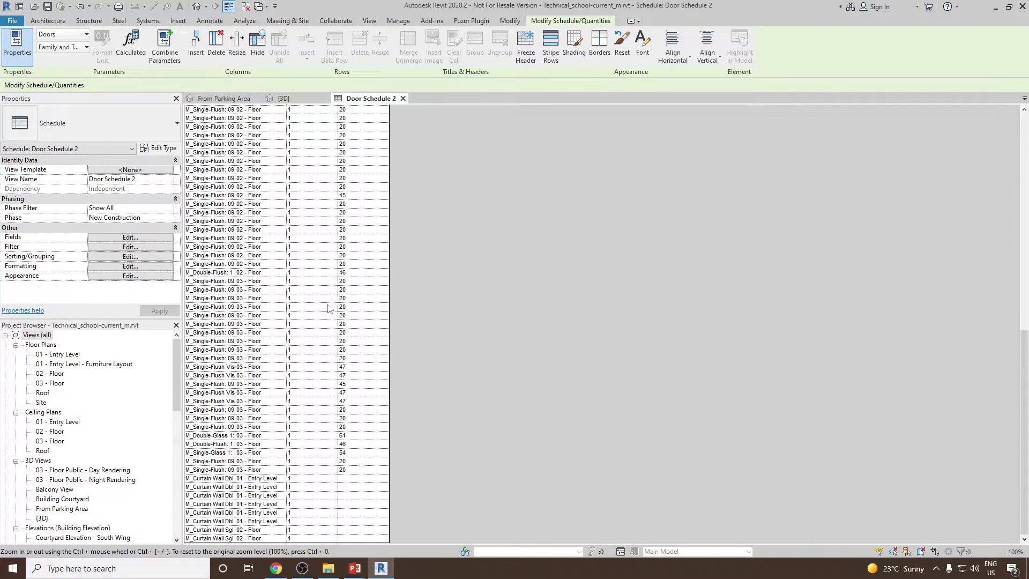
scroll(329, 308, "up", 20)
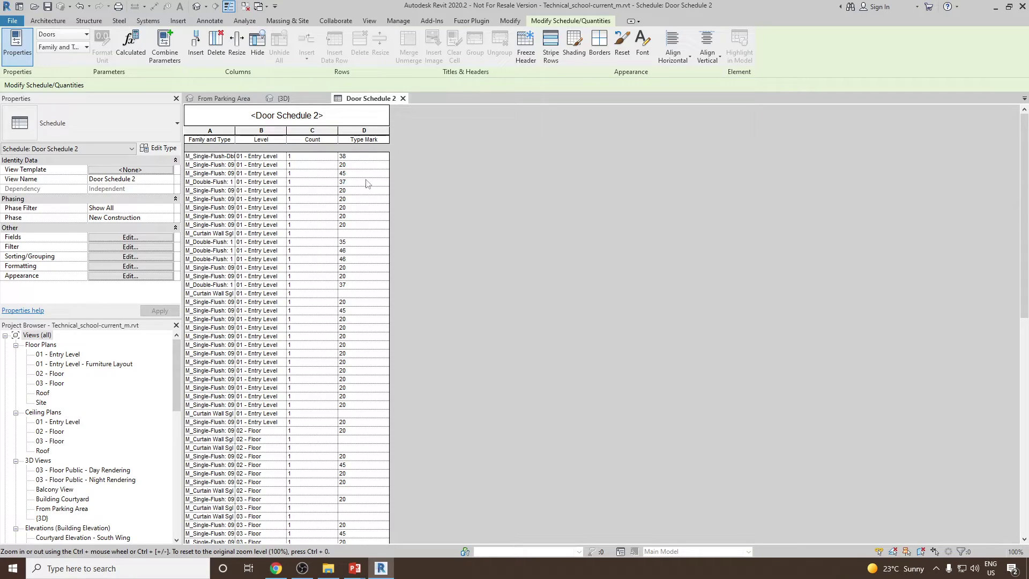
Step: Remove Type Mark from the schedule's fields
left_click(134, 237)
left_click(600, 267)
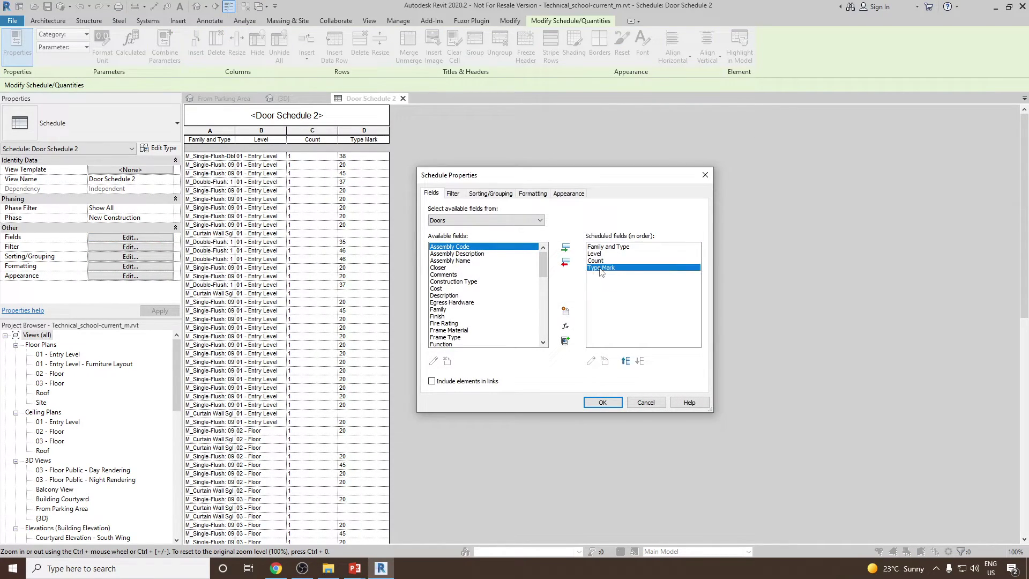
left_click(565, 262)
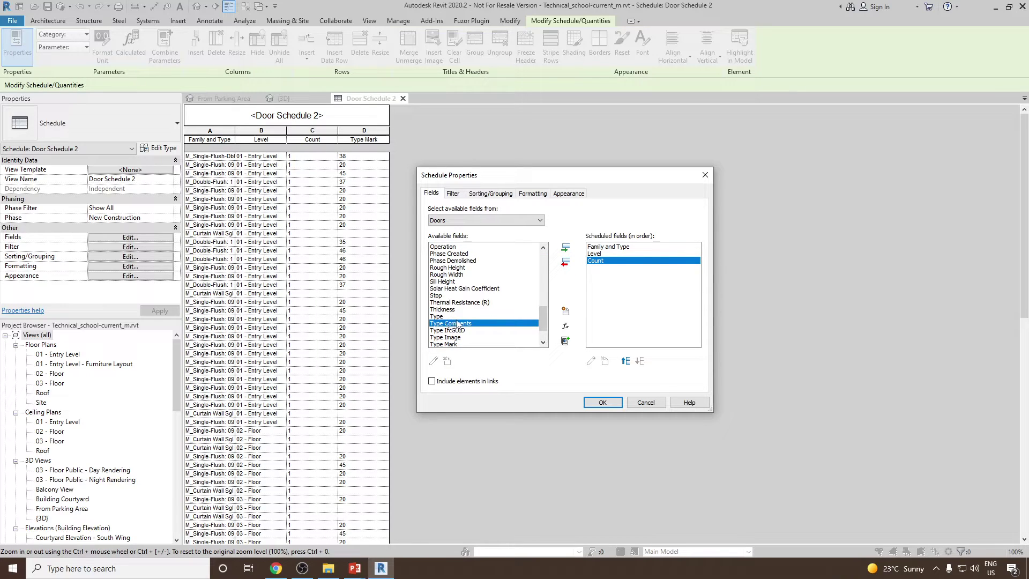
Step: Add the Description field to the schedule and apply the change
scroll(456, 322, "up", 4)
scroll(456, 312, "up", 5)
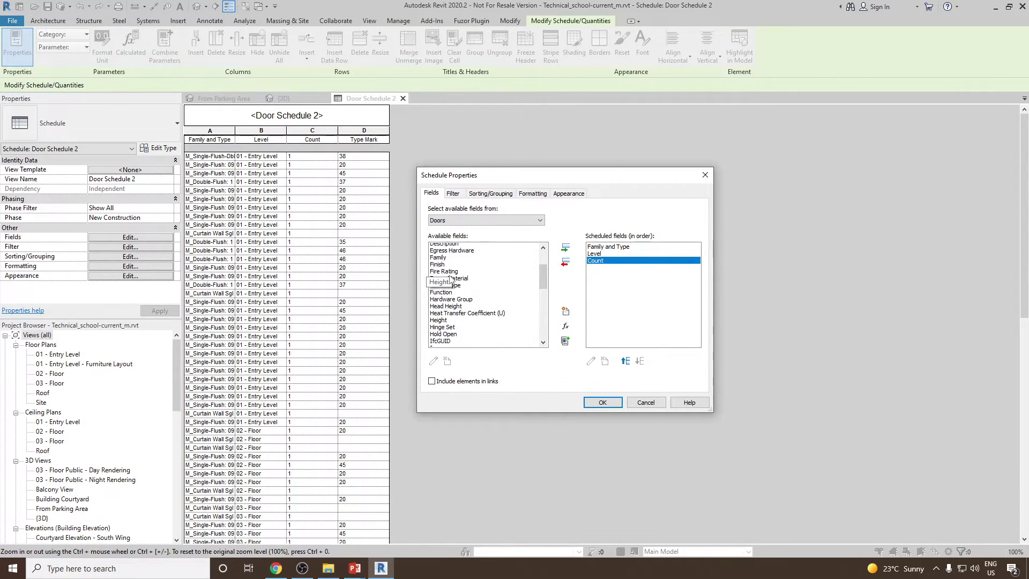
scroll(447, 320, "down", 3)
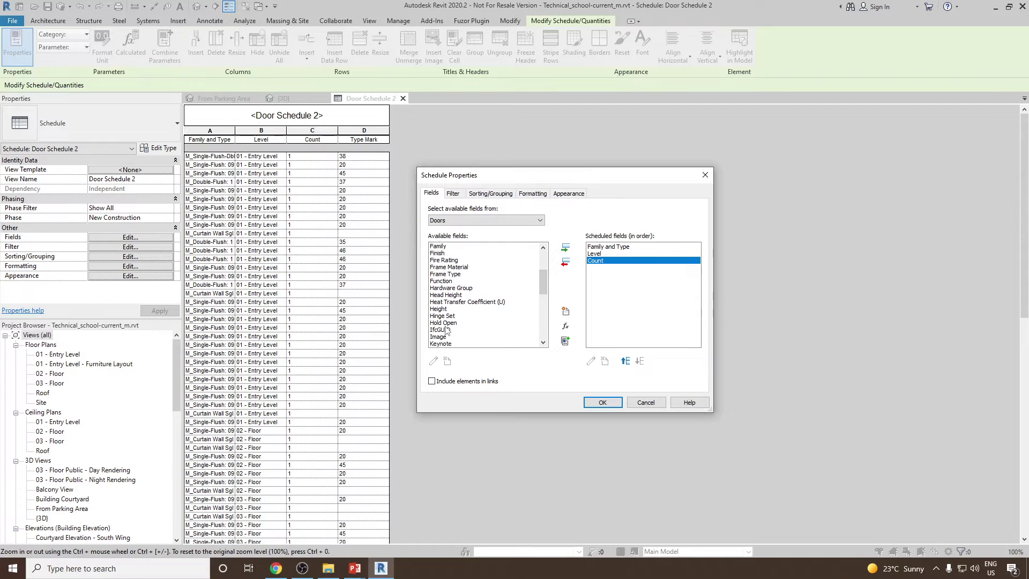
scroll(445, 322, "down", 1)
left_click(445, 316)
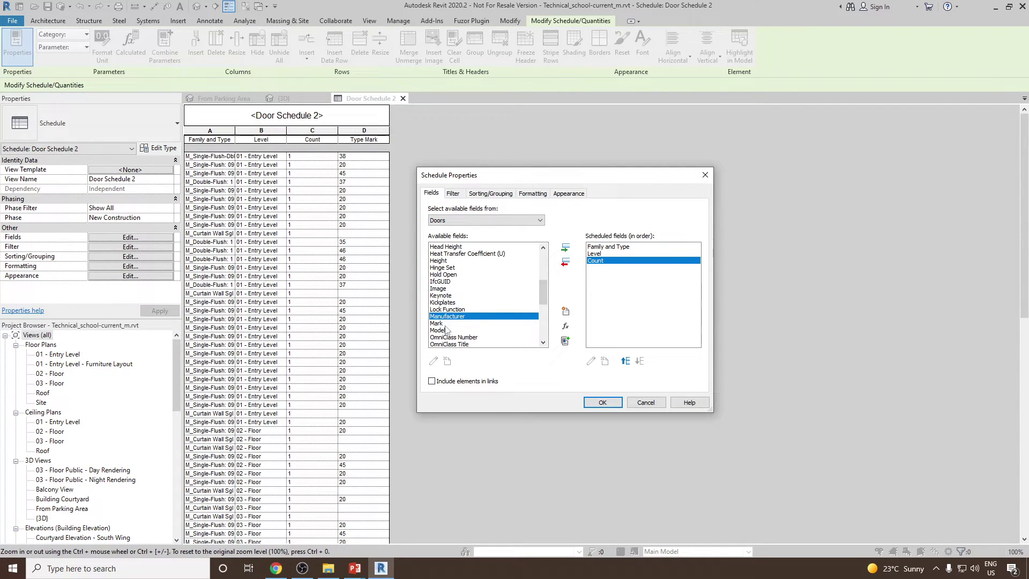
scroll(444, 325, "down", 1)
scroll(444, 323, "up", 2)
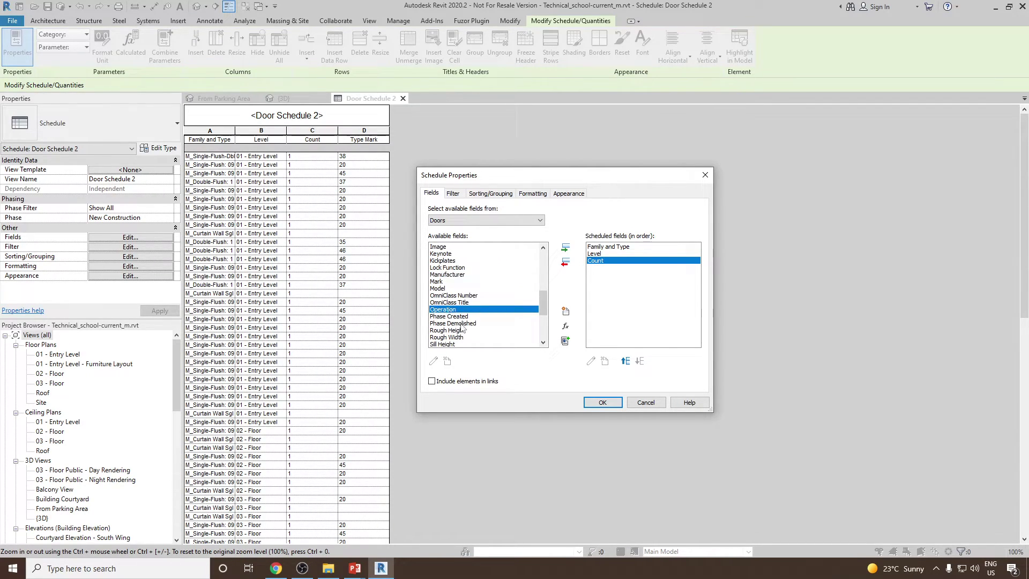
key("d")
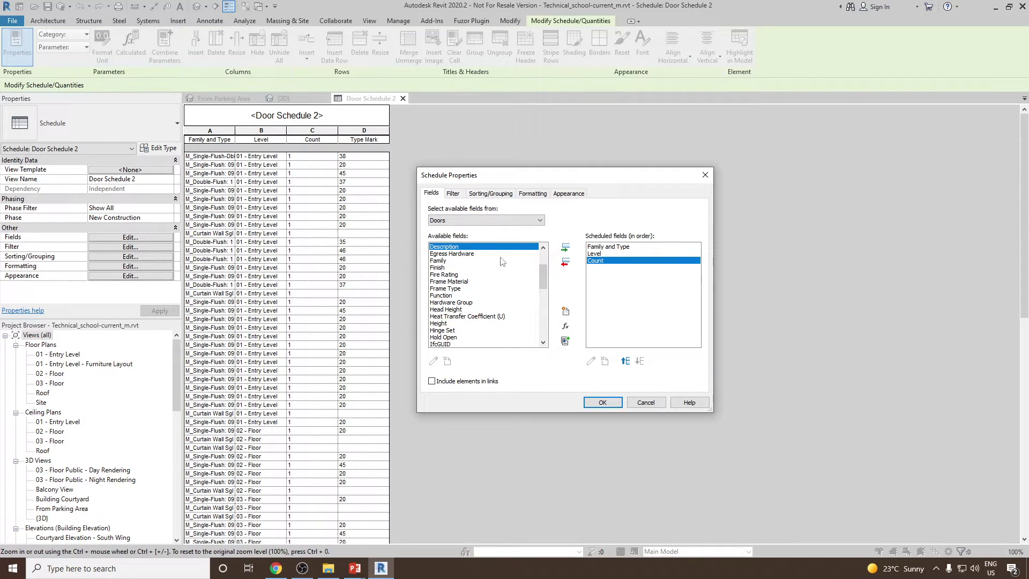
left_click(566, 247)
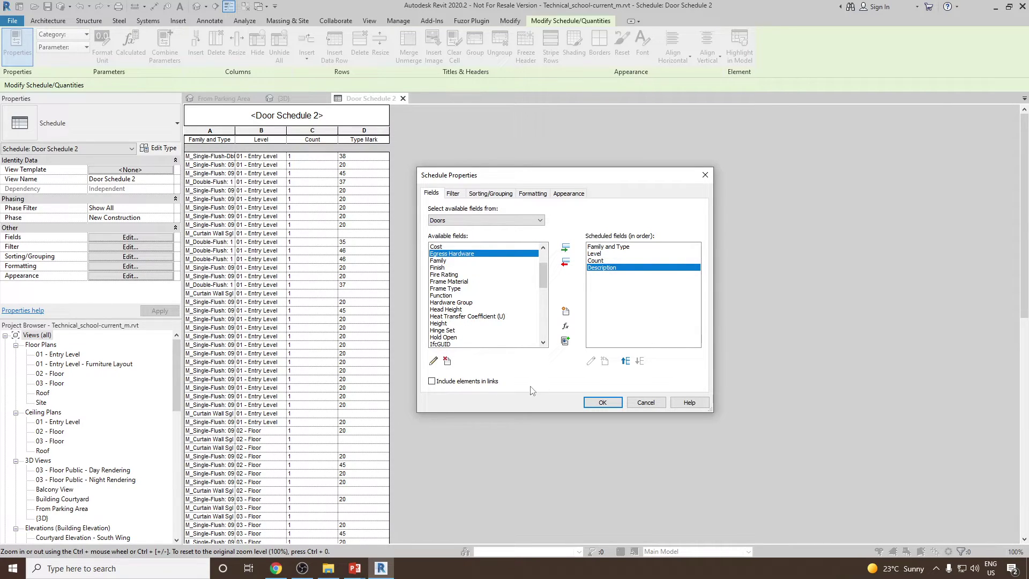
left_click(602, 402)
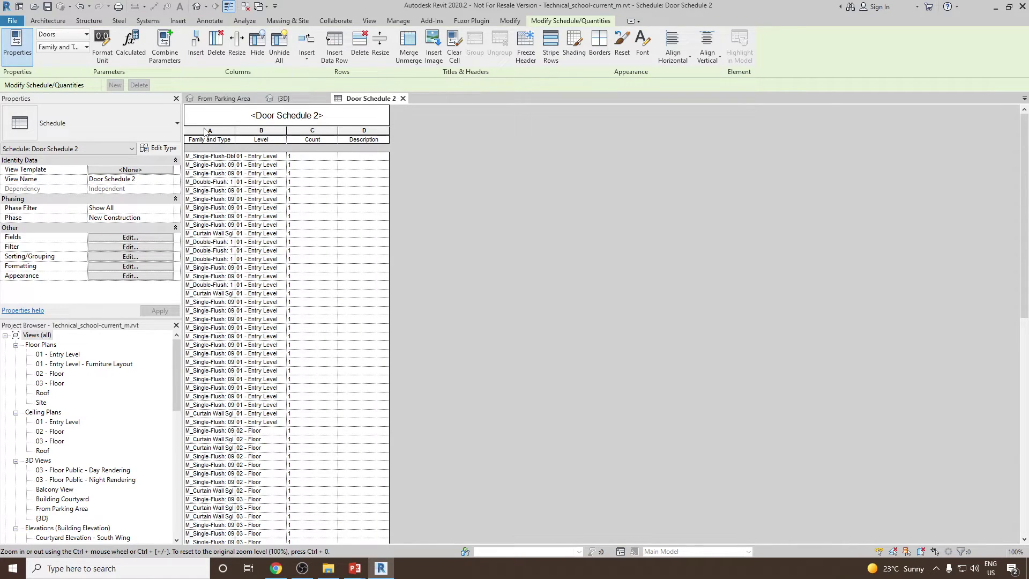
left_click_drag(287, 130, 297, 131)
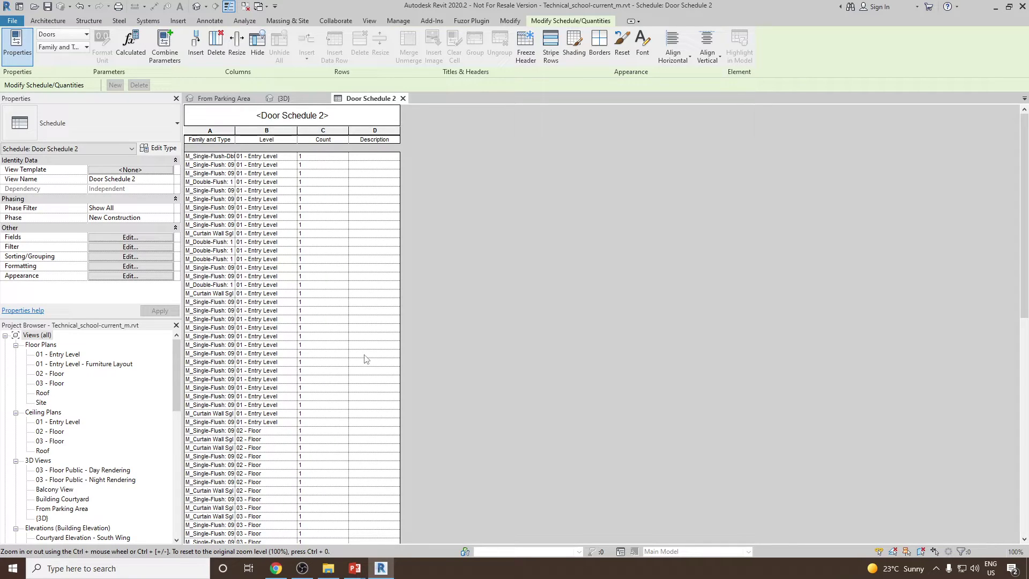
left_click_drag(234, 129, 247, 130)
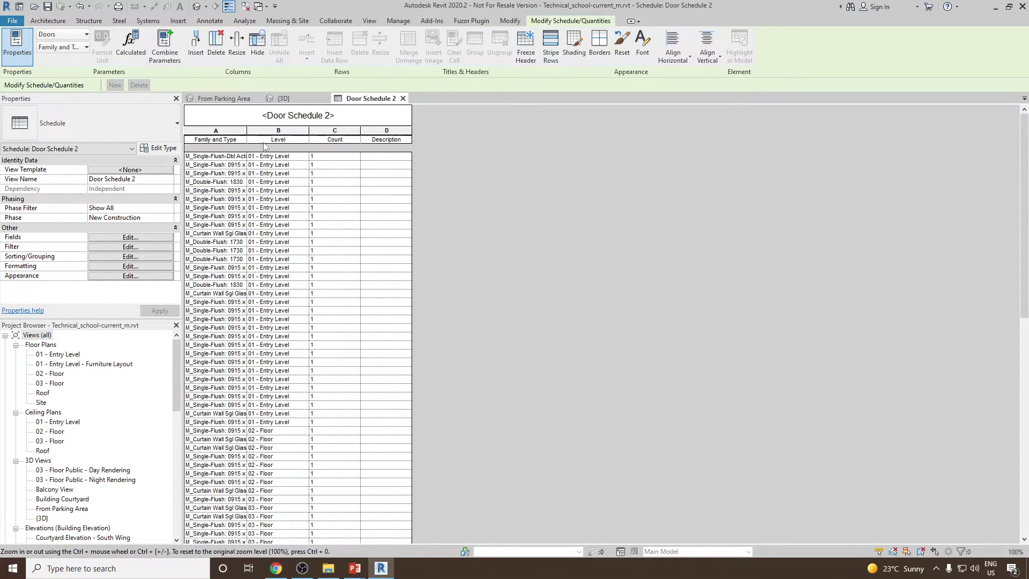
scroll(341, 214, "down", 15)
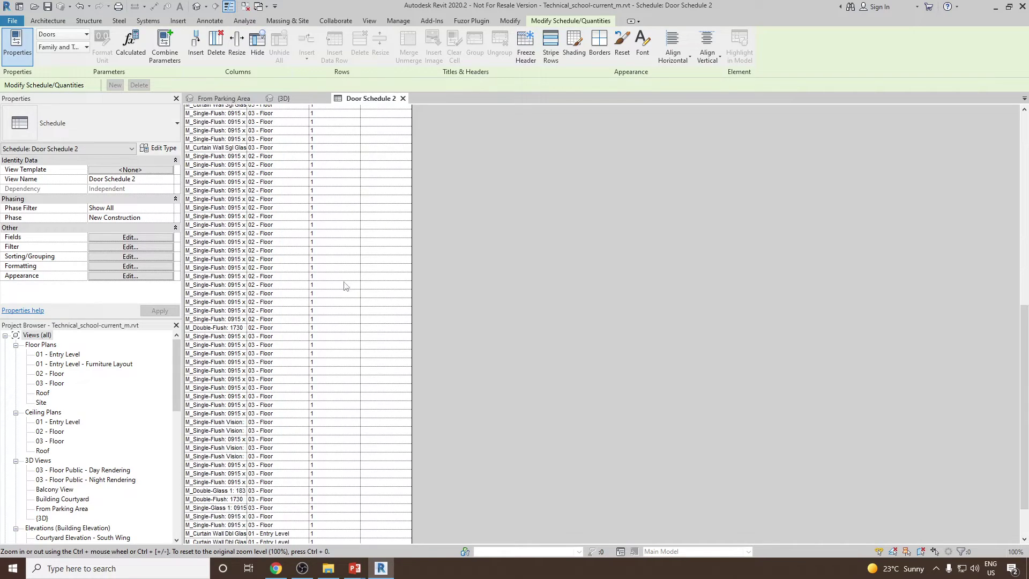
scroll(346, 285, "up", 15)
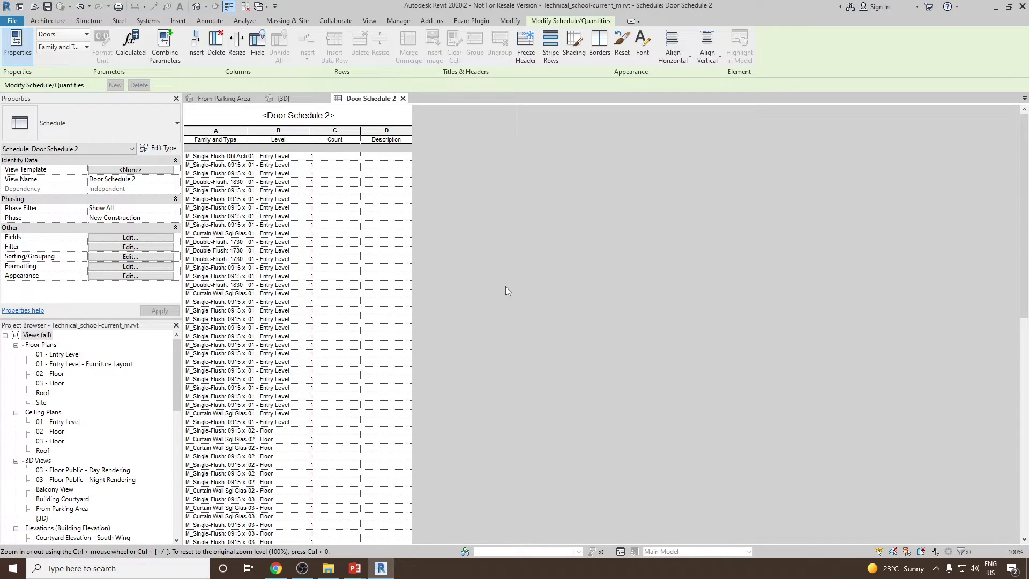
scroll(415, 287, "down", 4)
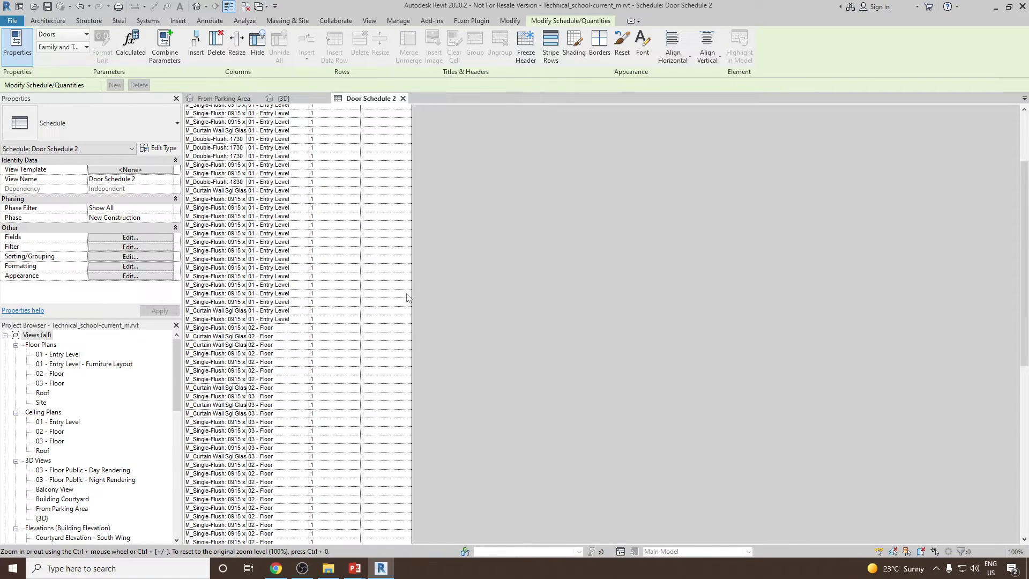
scroll(568, 336, "up", 4)
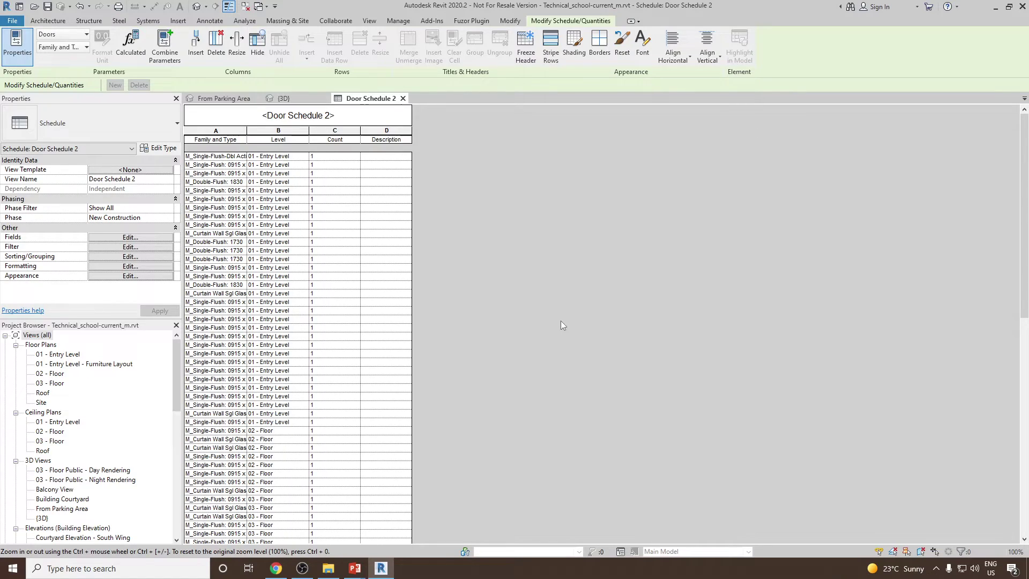
scroll(544, 311, "down", 1)
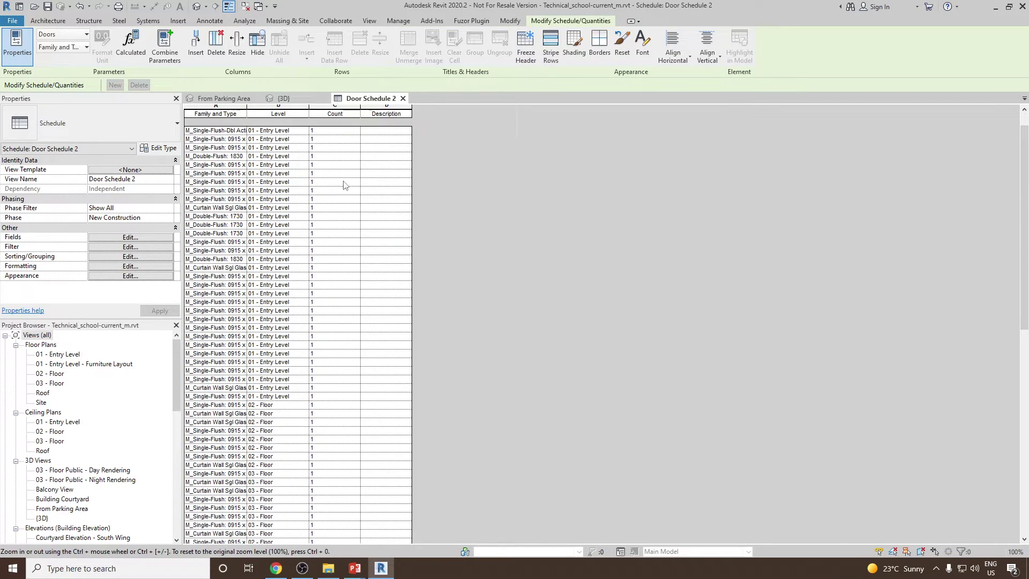
scroll(343, 281, "down", 15)
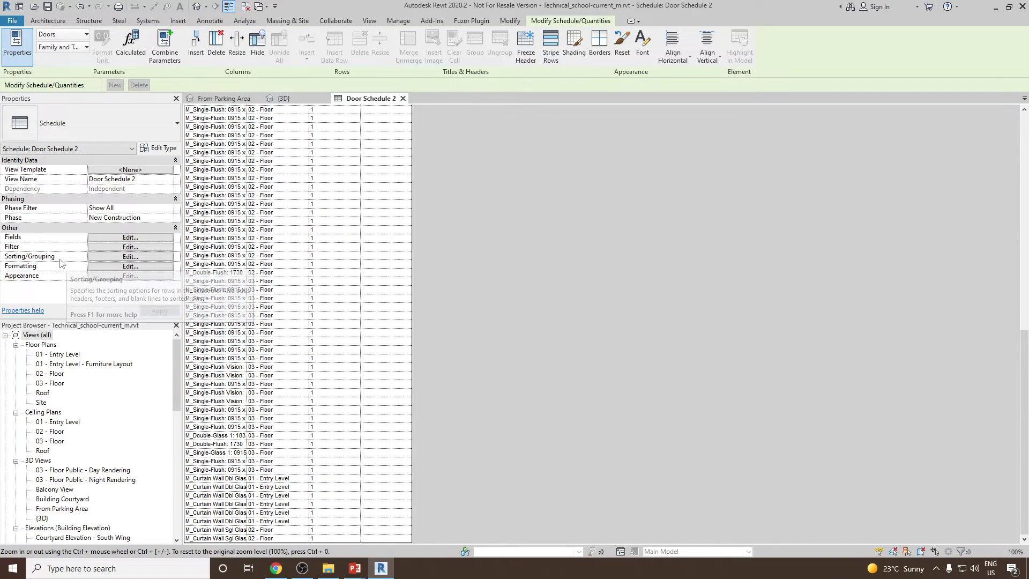
Step: Turn on Grand totals in the schedule's Sorting/Grouping settings
left_click(122, 258)
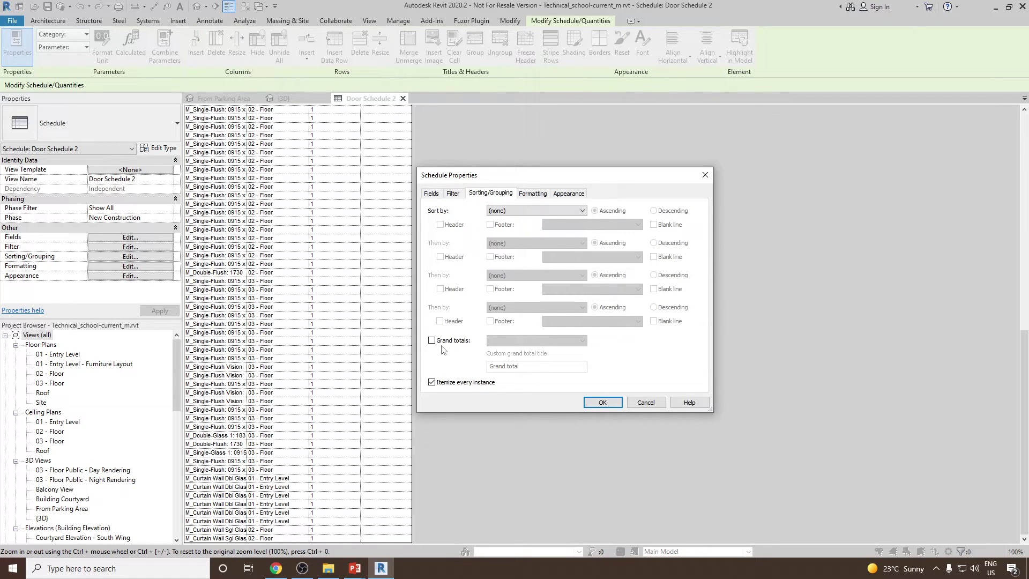
left_click(432, 341)
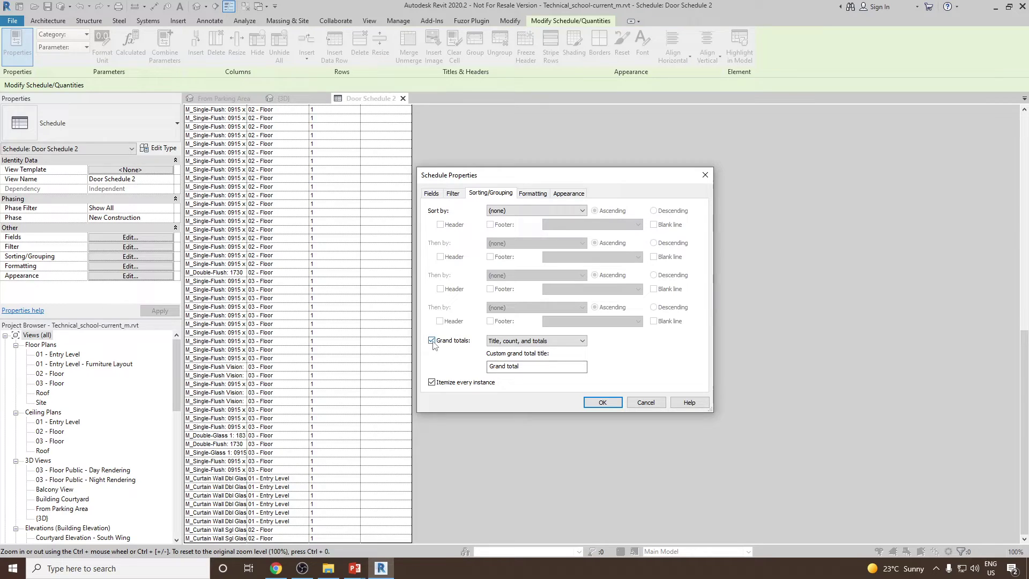
left_click(602, 402)
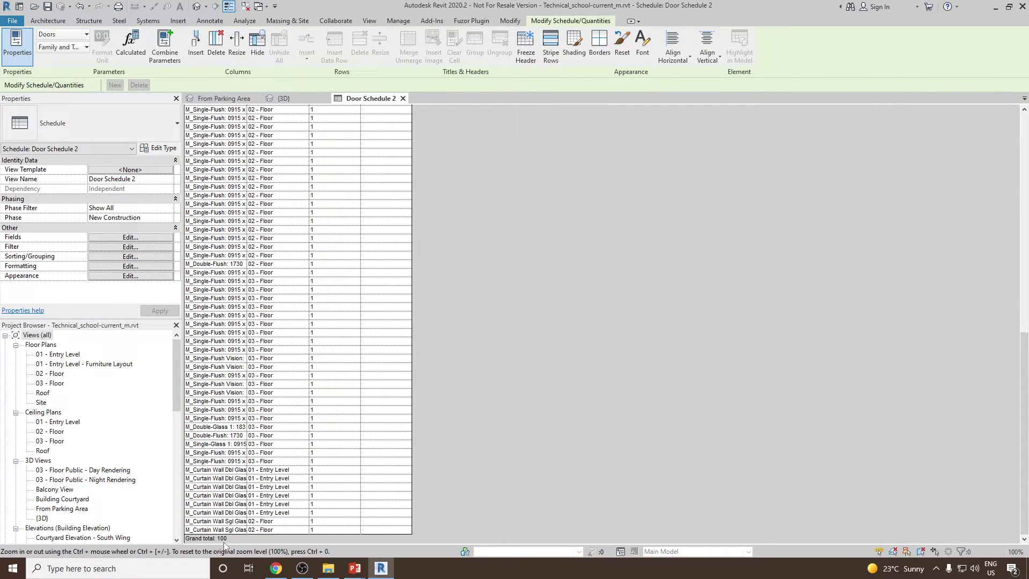
Step: Scroll back to the schedule's top and reopen its Sorting/Grouping settings
left_click(220, 542)
scroll(311, 399, "up", 15)
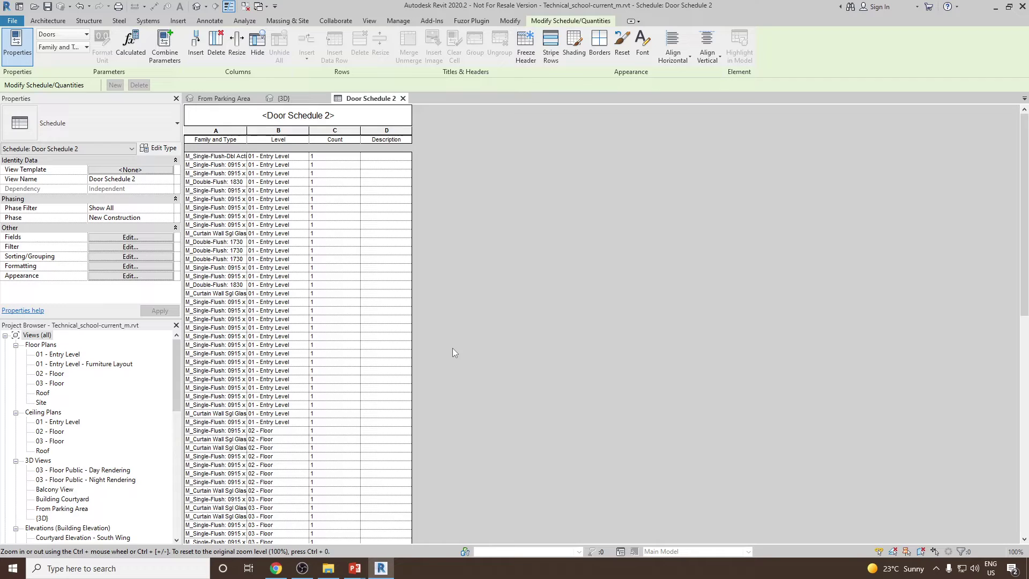
left_click(138, 258)
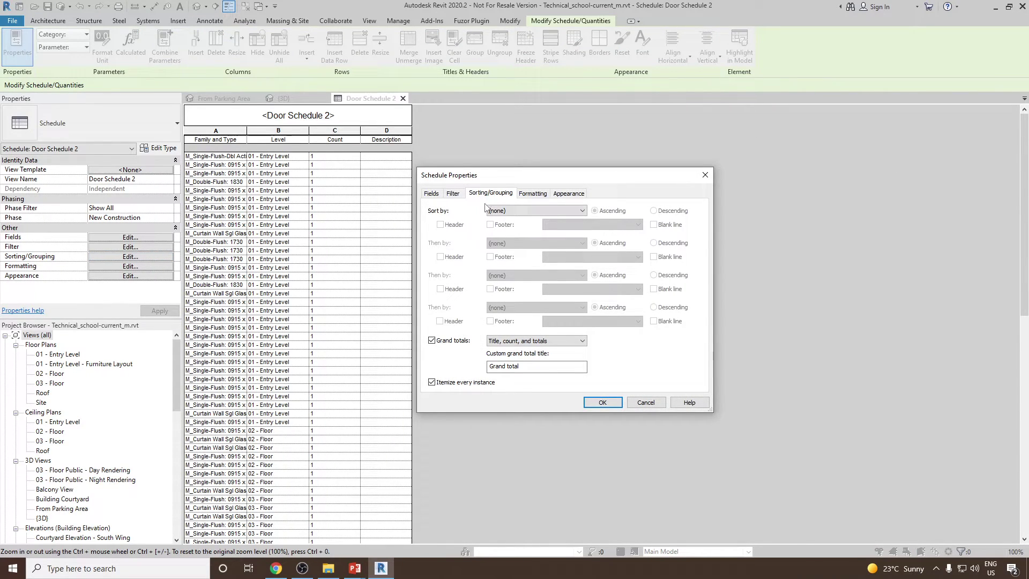
Step: Choose Level as the Sort by field, keeping Ascending order
left_click(530, 210)
left_click(526, 235)
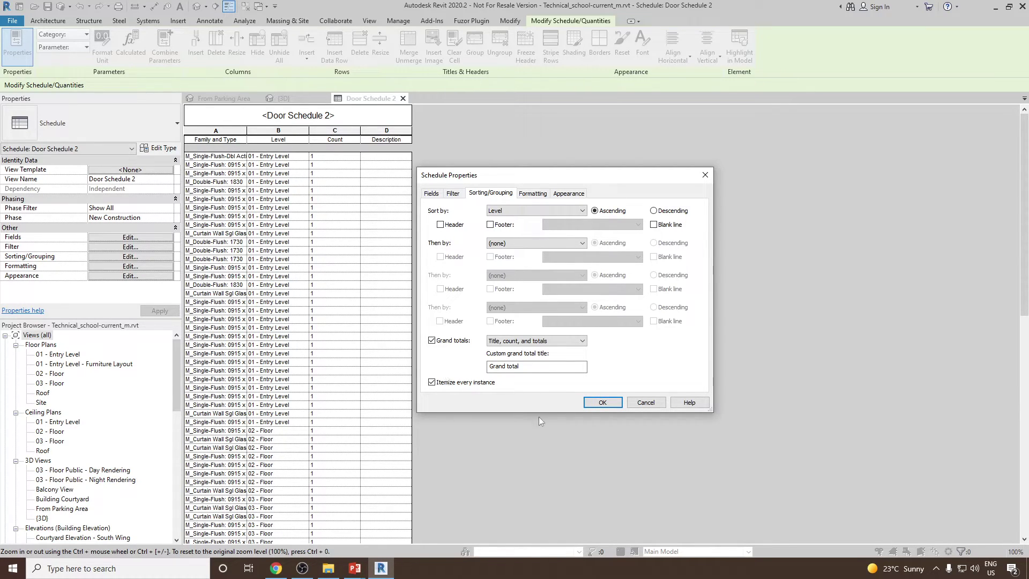
Step: Apply the Level sort, check rows run 01 - Entry Level to 03 - Floor, then reopen Sorting/Grouping
left_click(602, 402)
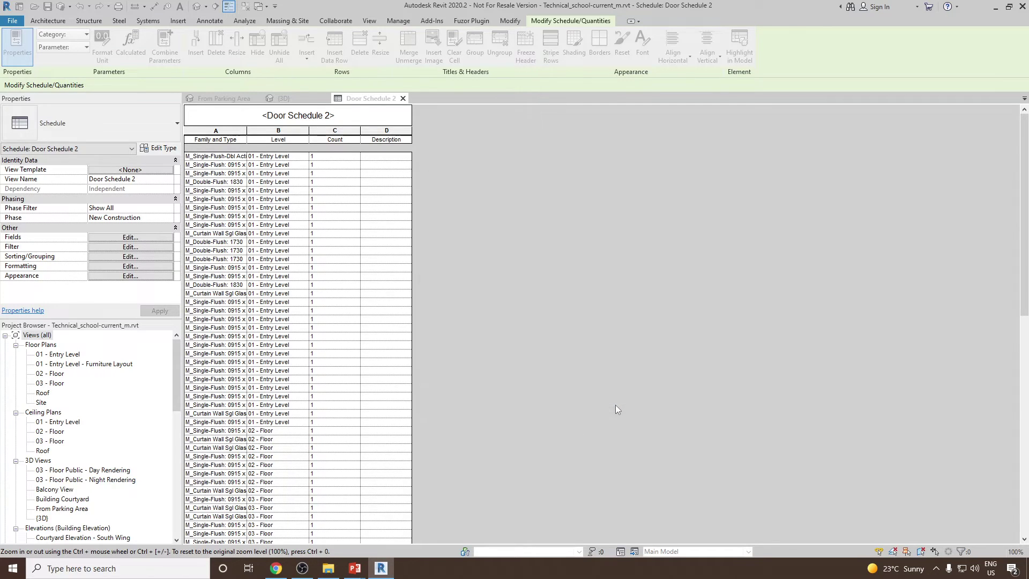
scroll(291, 257, "down", 5)
scroll(323, 257, "up", 5)
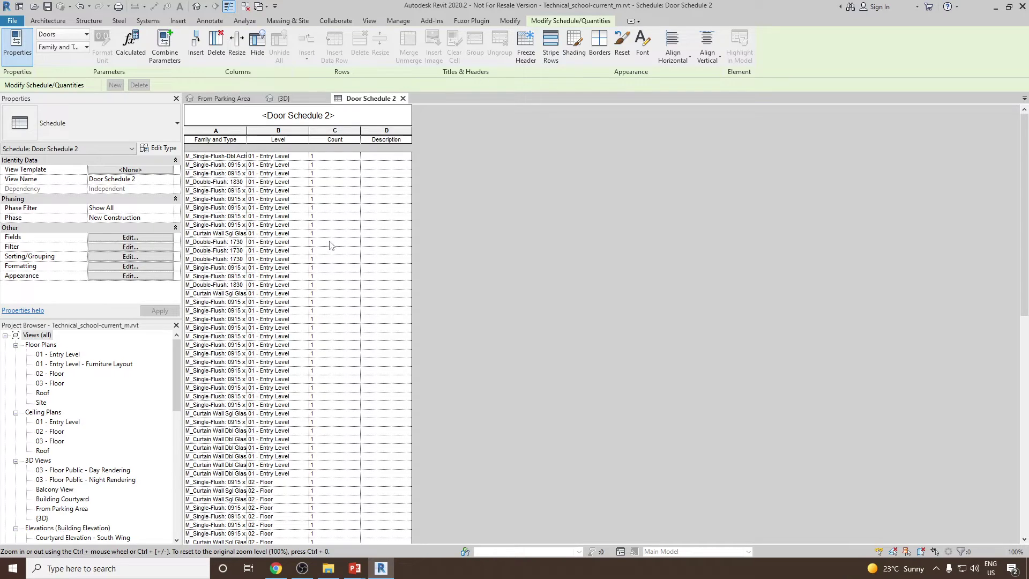
scroll(328, 252, "down", 10)
scroll(328, 271, "up", 10)
scroll(276, 213, "down", 3)
scroll(277, 214, "down", 5)
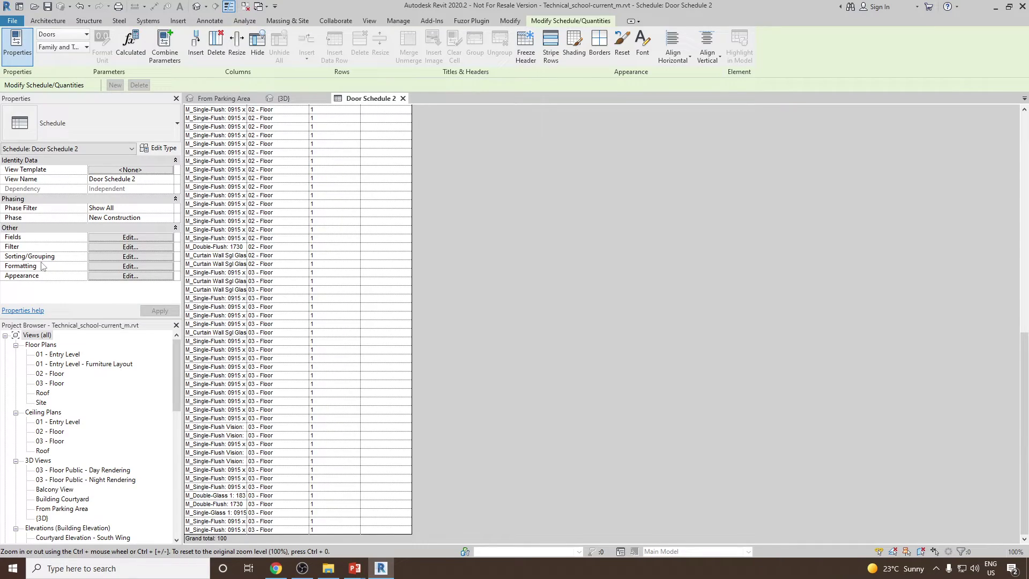
left_click(130, 257)
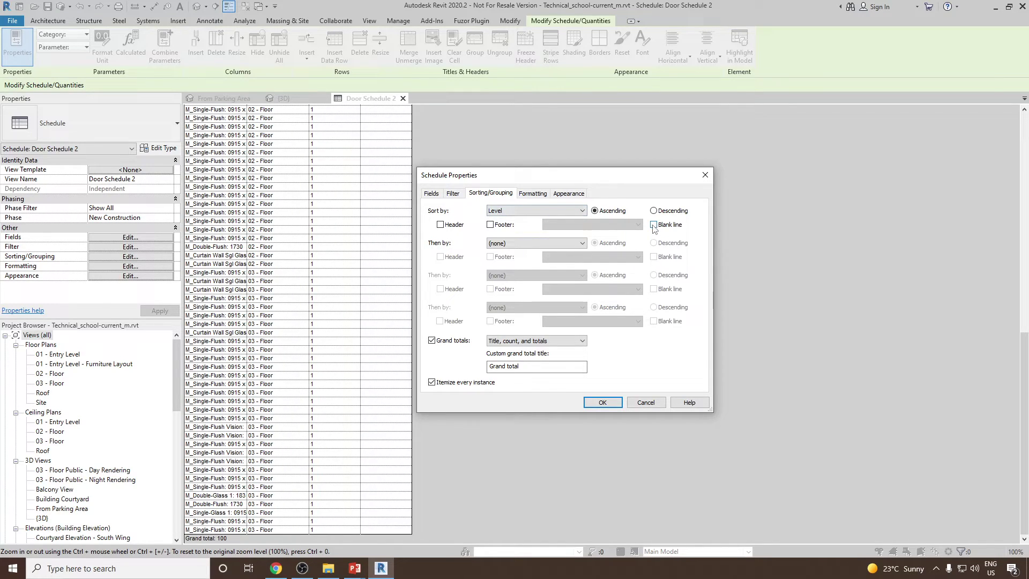
Step: Turn on Blank line for the Level sort so a blank row separates each level's doors
left_click(653, 225)
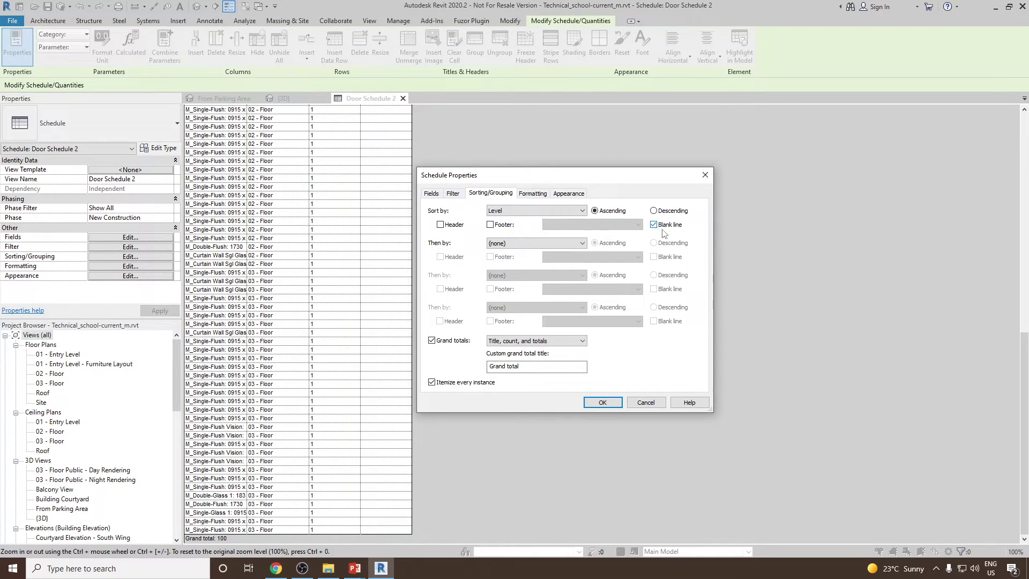
left_click(603, 404)
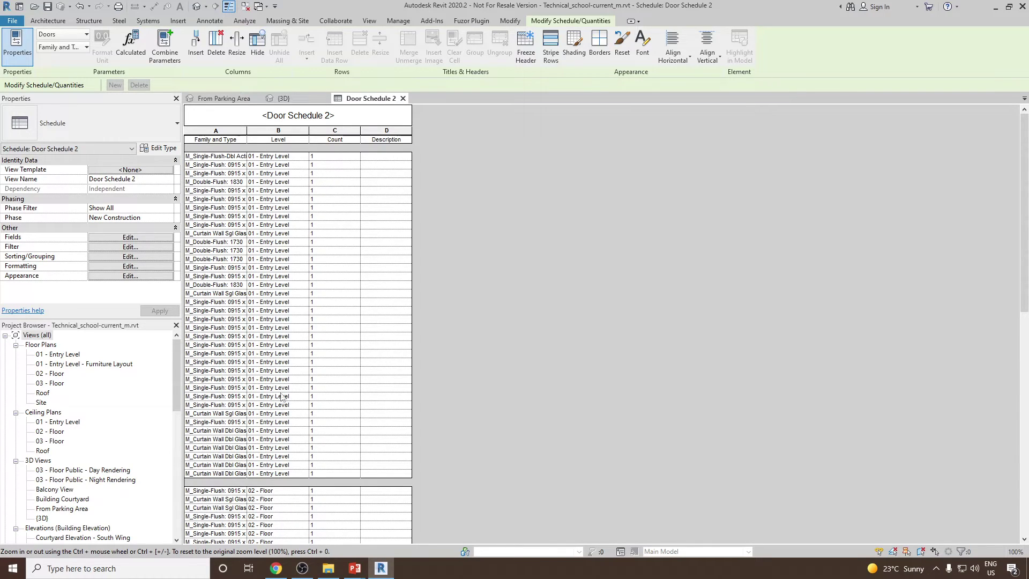
scroll(285, 343, "down", 5)
scroll(284, 342, "down", 6)
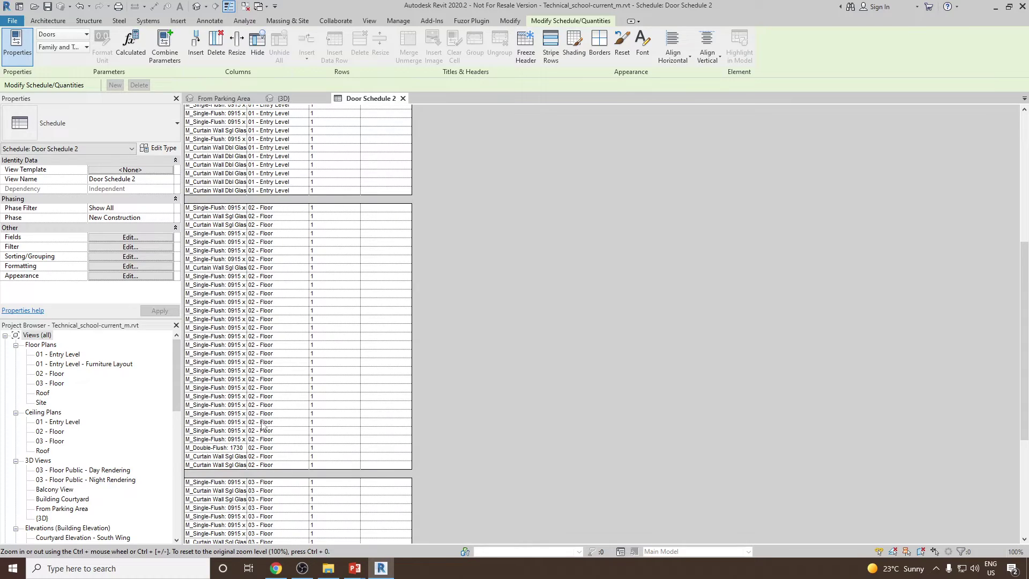
scroll(289, 287, "down", 8)
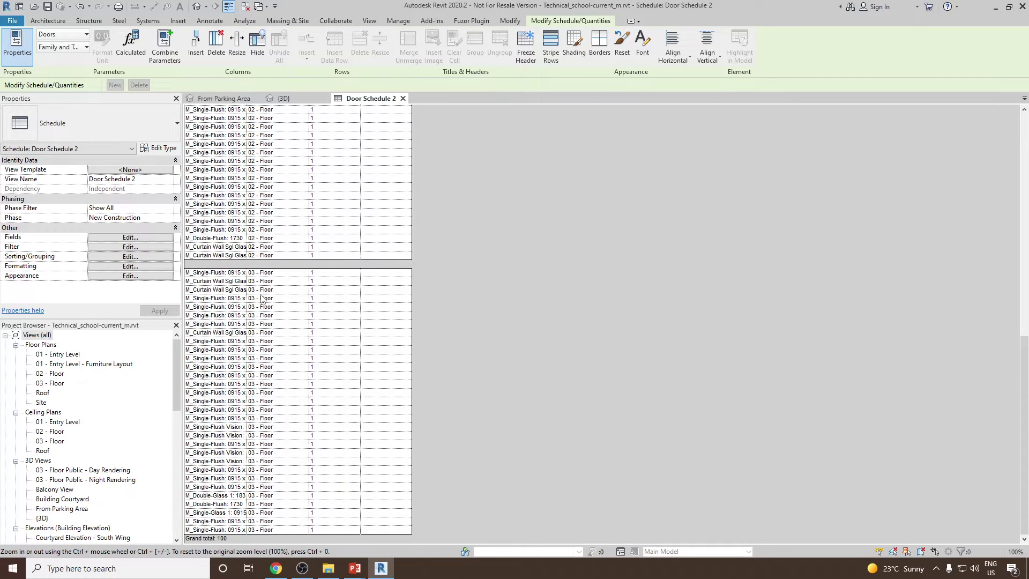
scroll(274, 257, "up", 12)
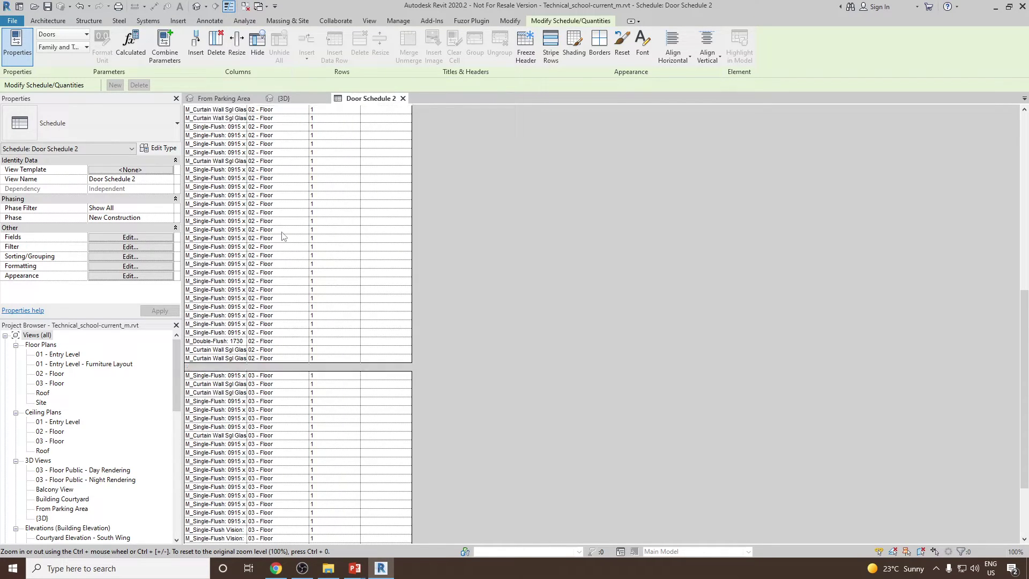
scroll(283, 238, "up", 3)
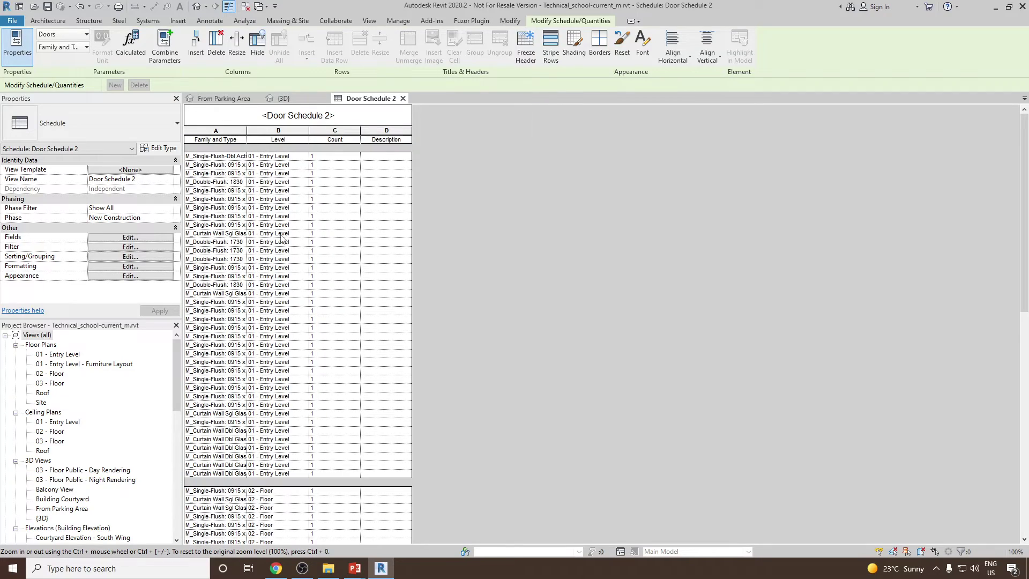
Step: Turn off Itemize every instance so each level shows one row: 38, 31 and 31 doors
left_click(135, 257)
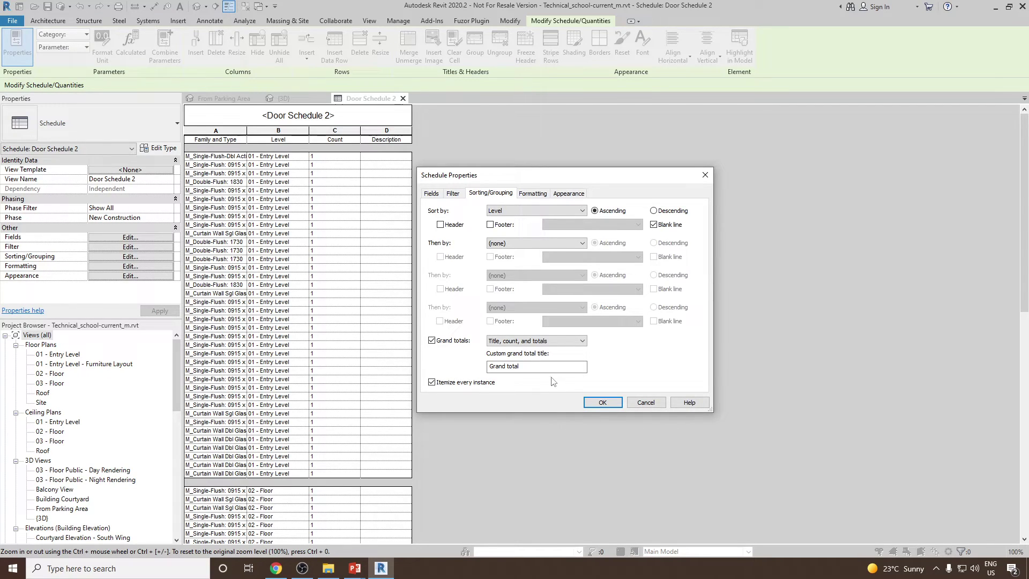
left_click(432, 383)
left_click(433, 385)
left_click(602, 403)
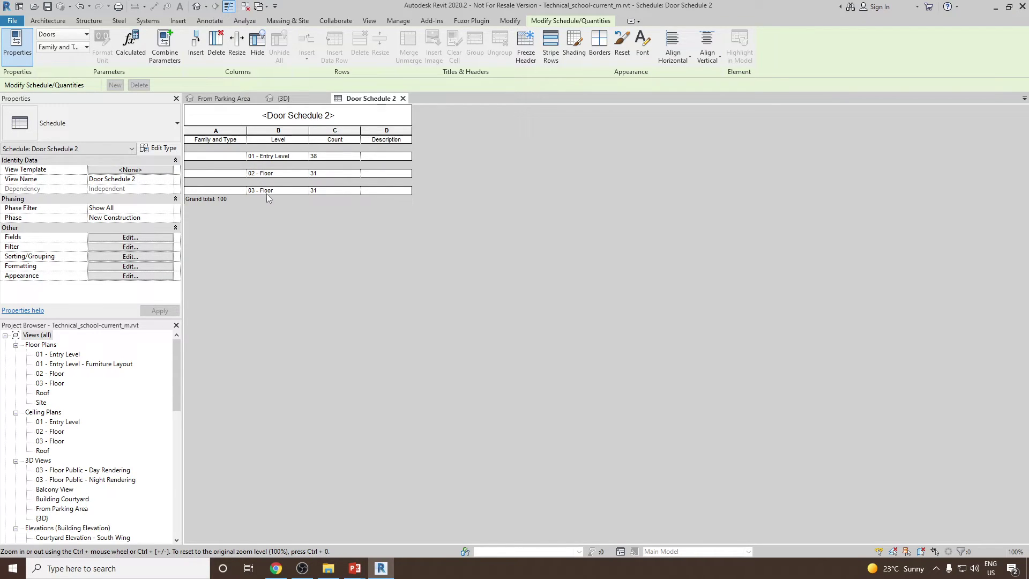
Step: Re-enable Itemize every instance so each door is listed with a count of 1 under its level
left_click(323, 191)
left_click(132, 257)
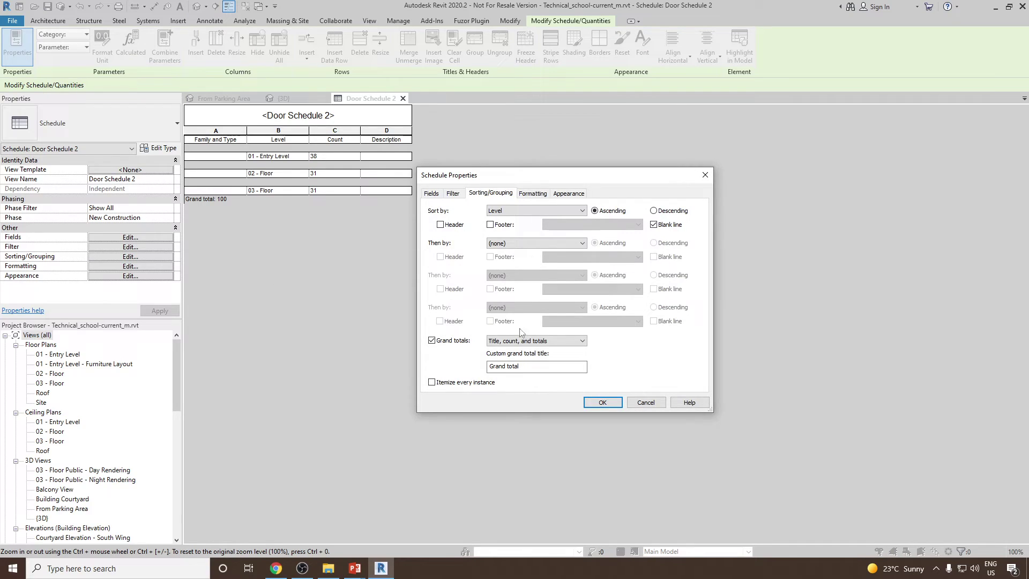
left_click(432, 382)
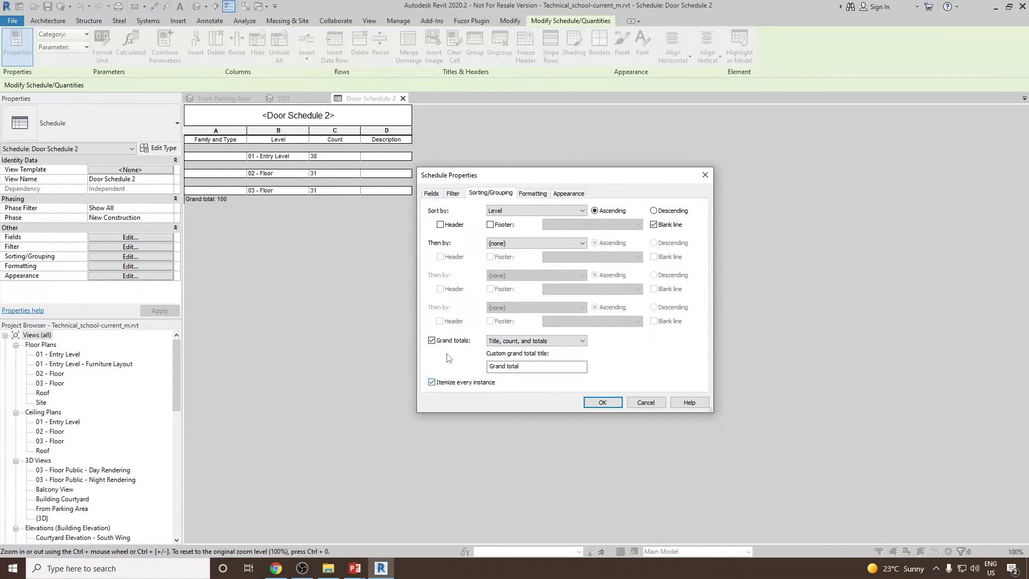
left_click(602, 402)
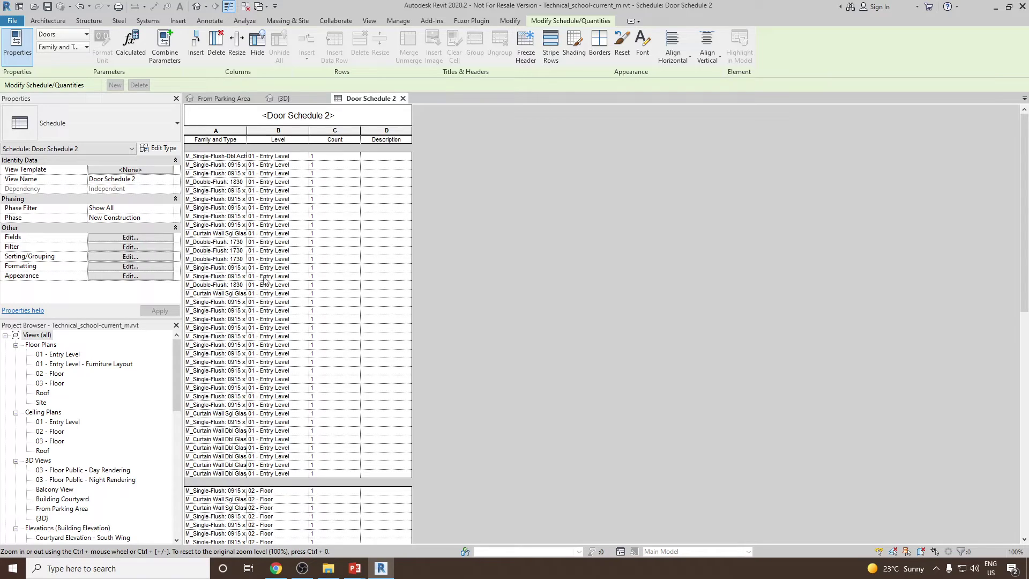
Step: Drag column A's right border outward so the Family and Type names read in full
left_click_drag(246, 132, 265, 131)
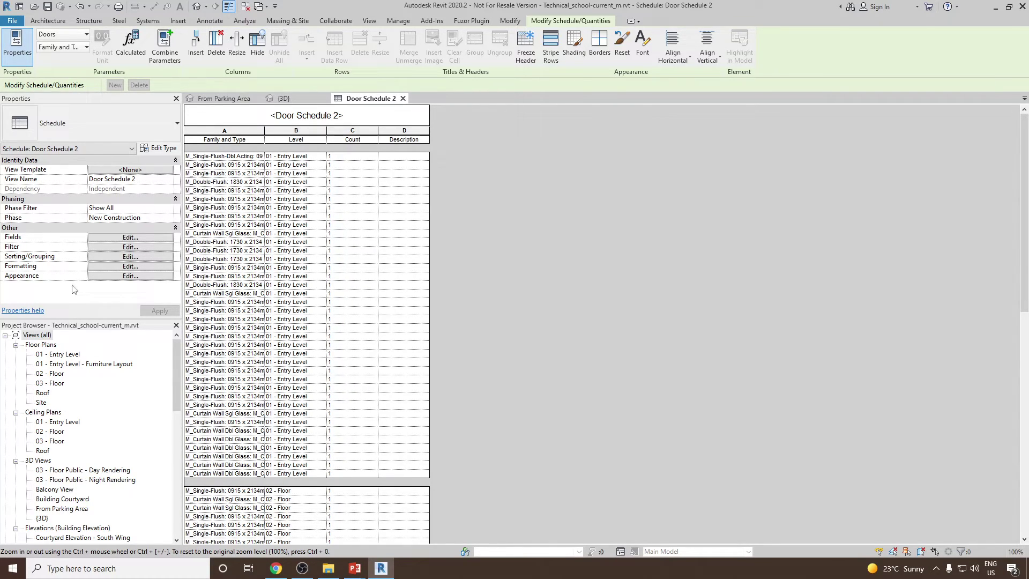
left_click(130, 257)
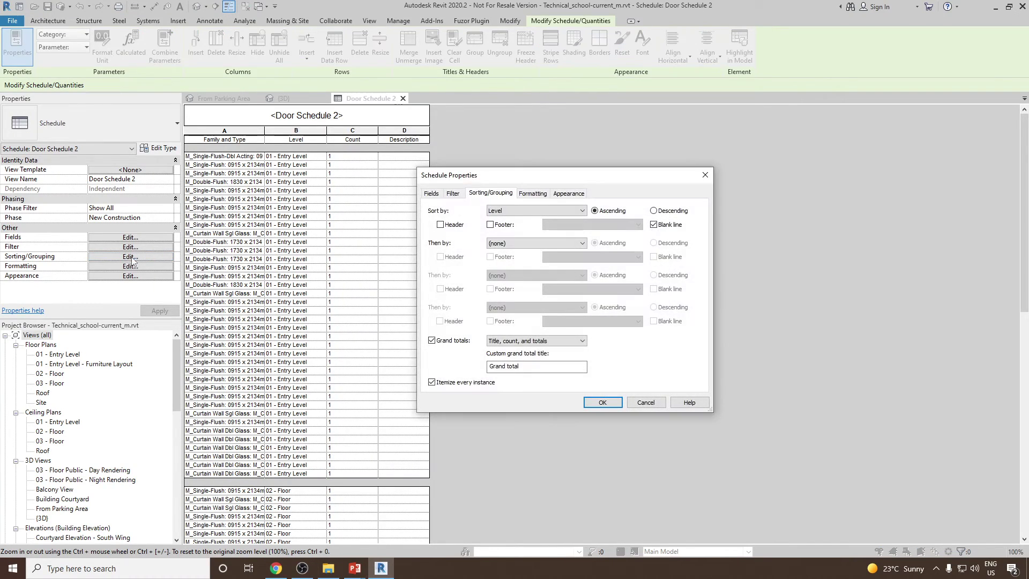
left_click(506, 215)
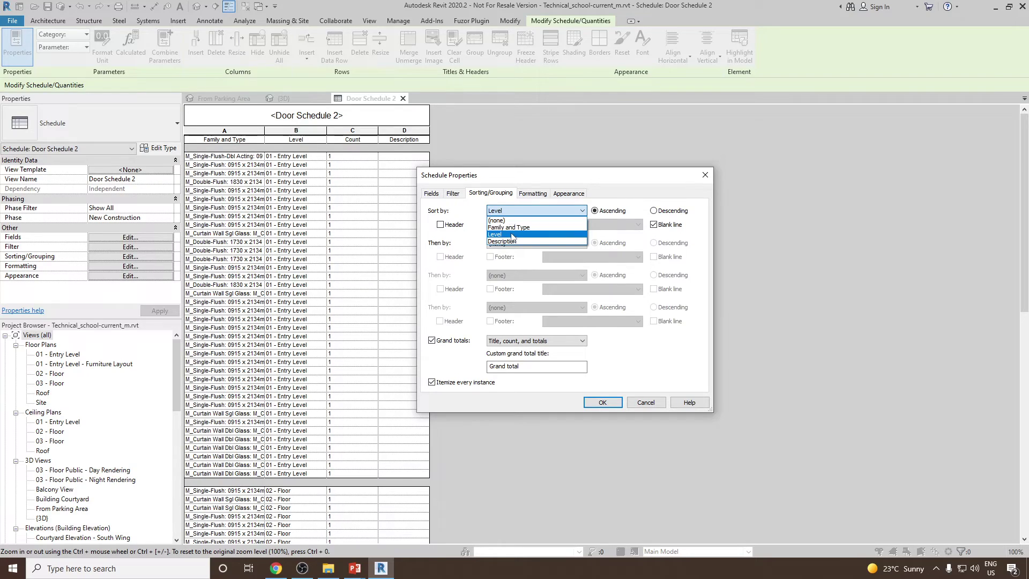
left_click(504, 229)
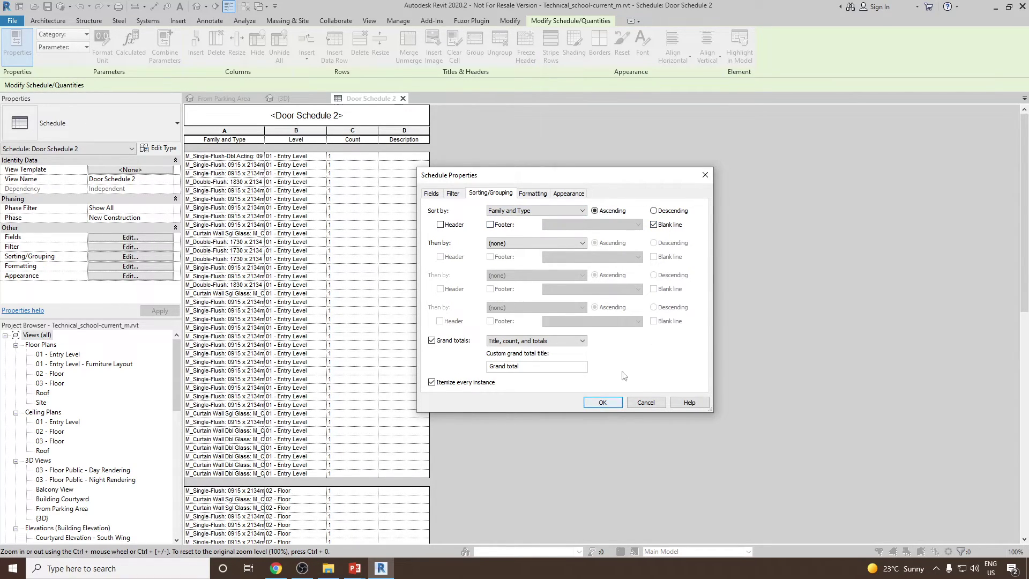
left_click(602, 402)
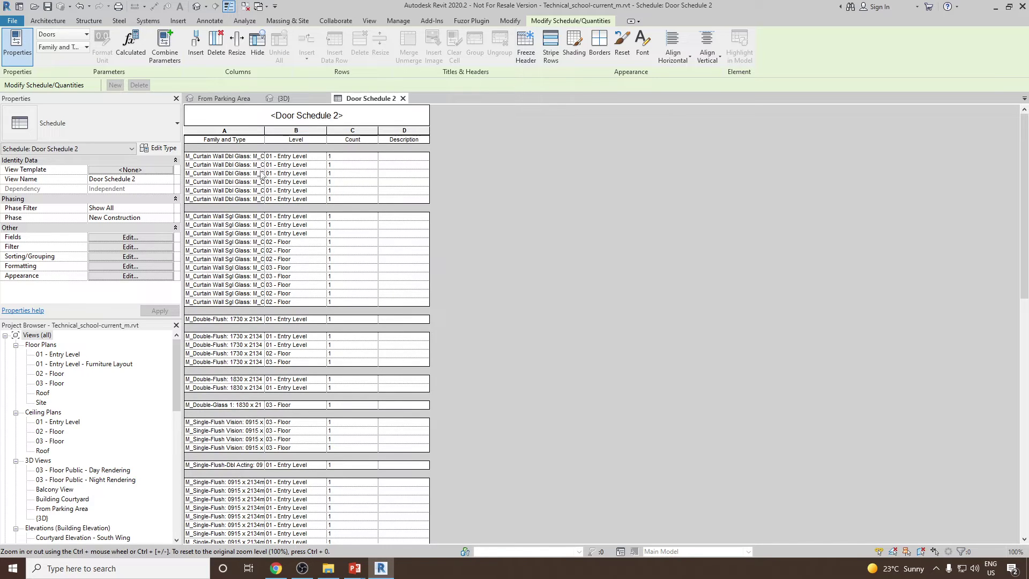
scroll(267, 189, "down", 15)
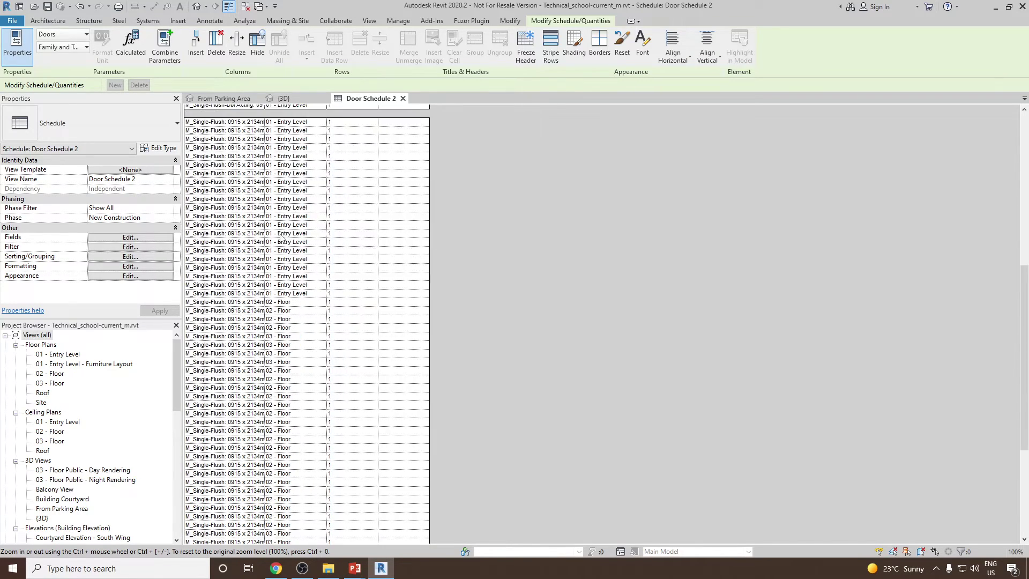
scroll(289, 288, "up", 10)
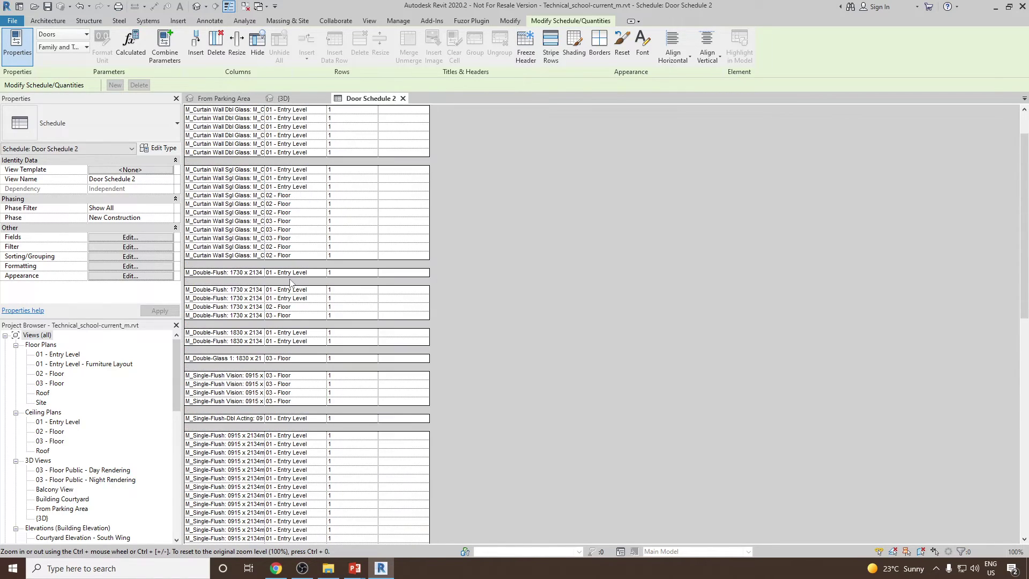
scroll(370, 284, "up", 2)
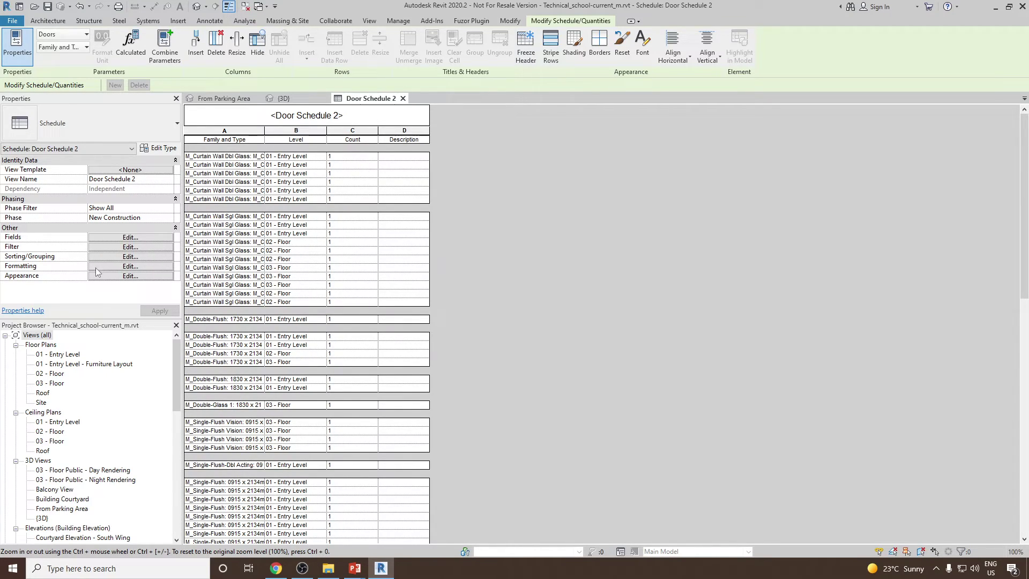
Step: Switch itemizing off so the schedule shows one summary row per door type, totalling 100
left_click(113, 257)
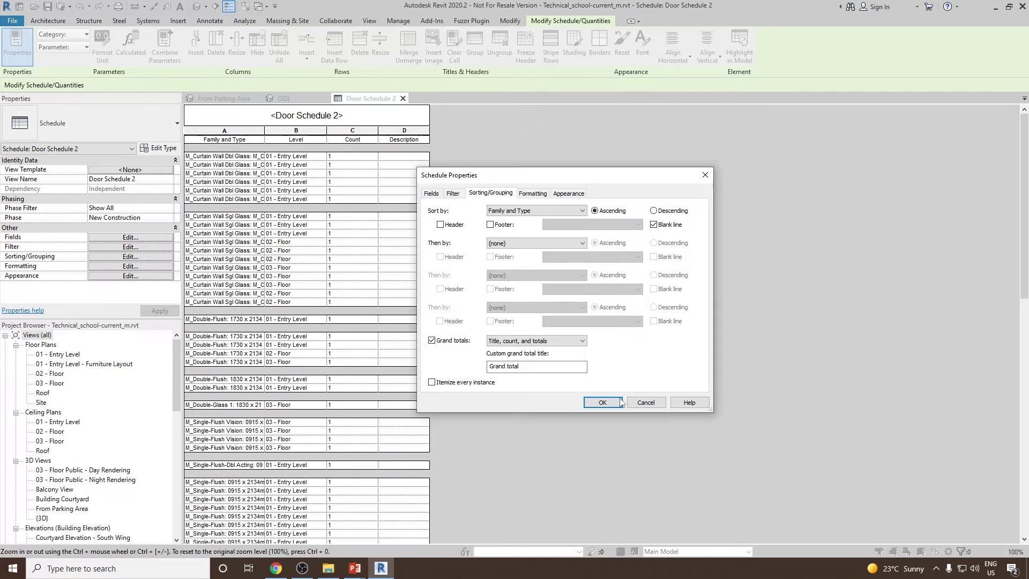
left_click(602, 402)
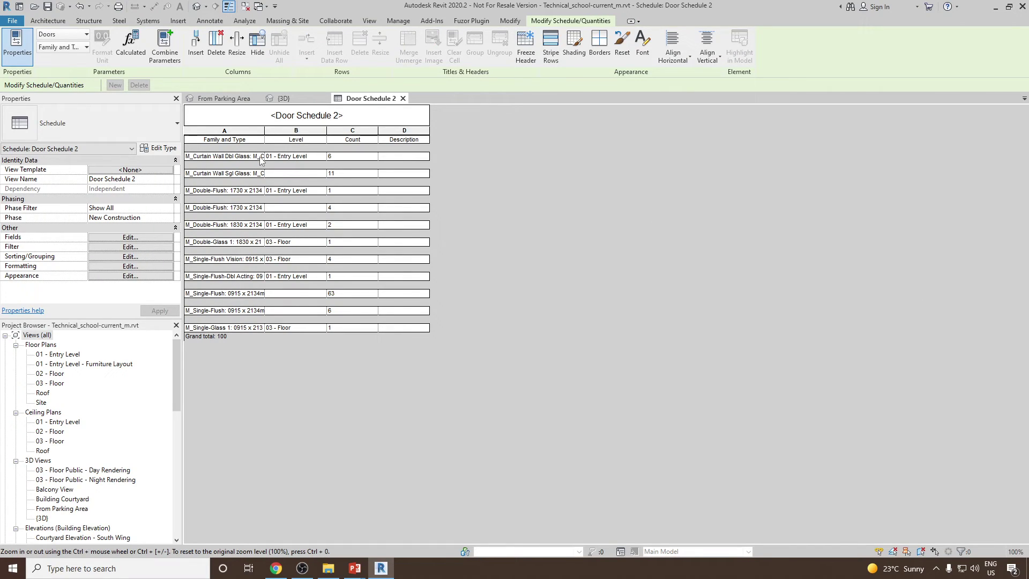
Step: Widen column A so names like M_Single-Flush: 0915 x 2134mm show in full
left_click_drag(265, 137, 303, 136)
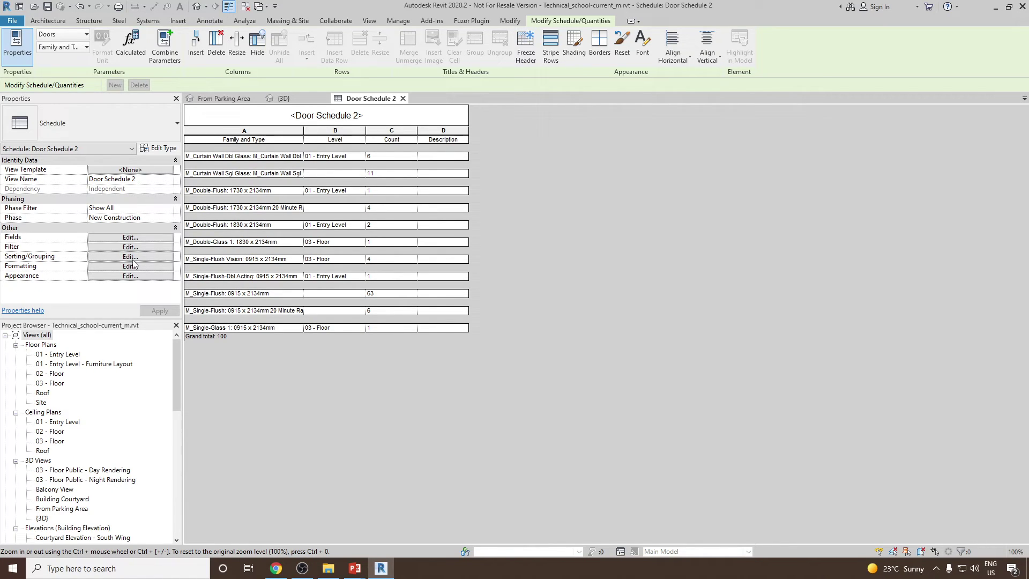
Step: Set the schedule's Sort by field to Level
left_click(133, 256)
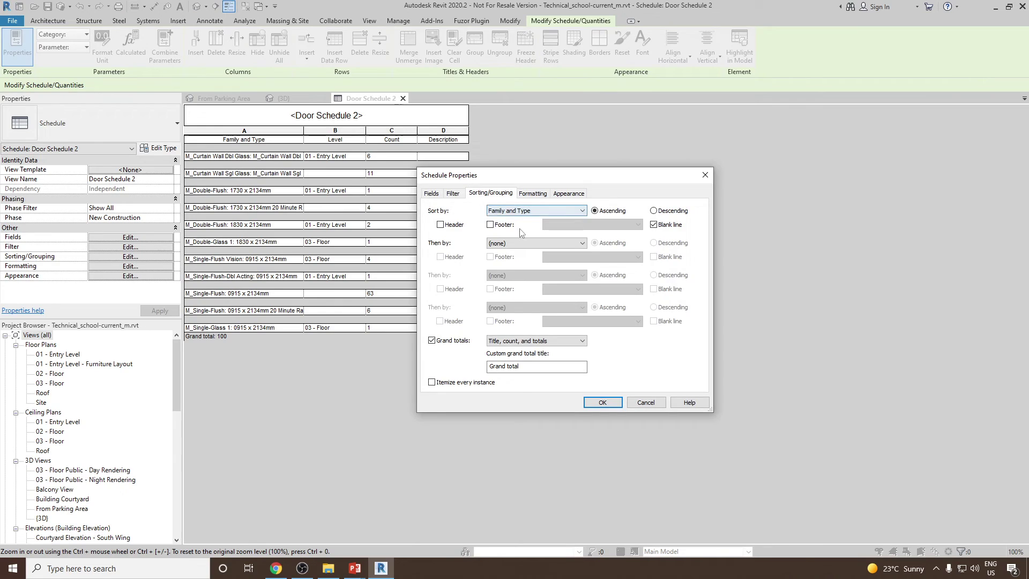
left_click(514, 211)
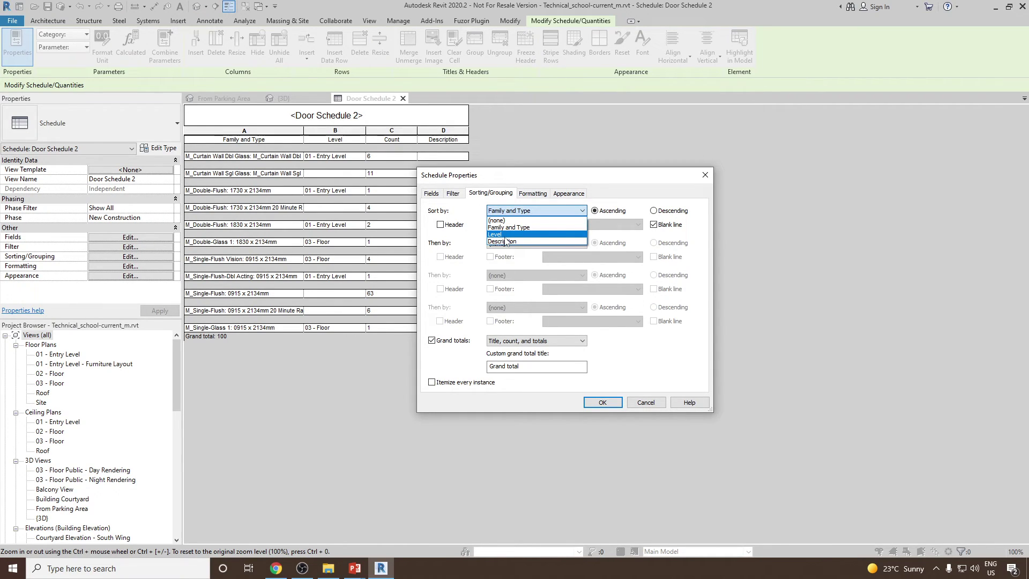
left_click(504, 234)
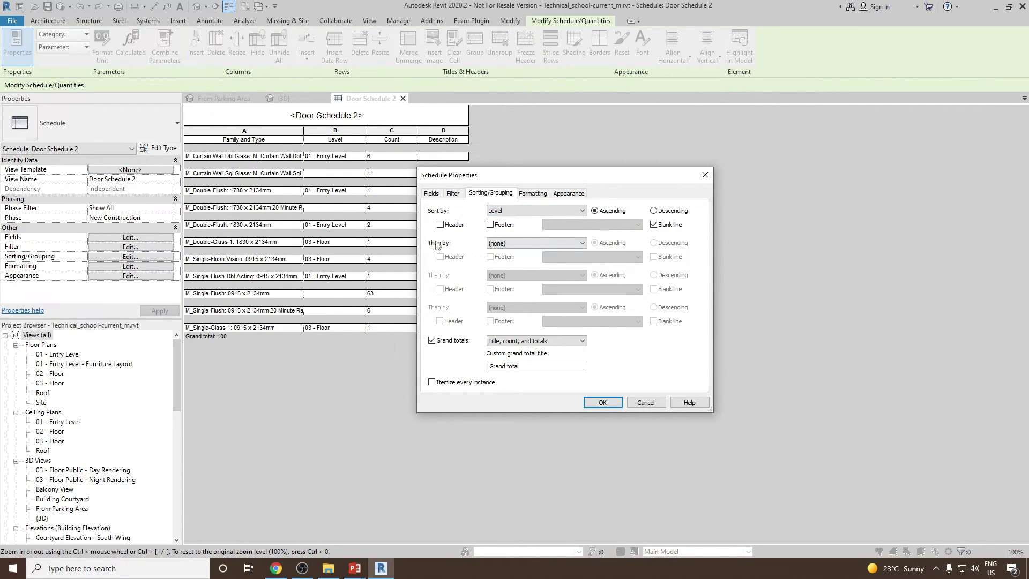
left_click(605, 402)
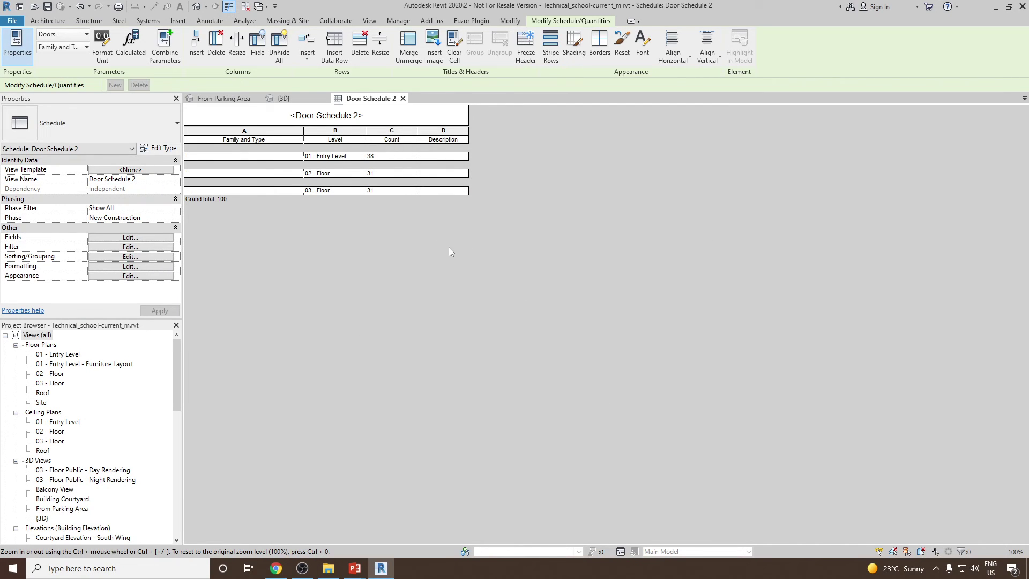
Step: Turn Itemize every instance back on to list each door within its level group
left_click(122, 257)
left_click(434, 383)
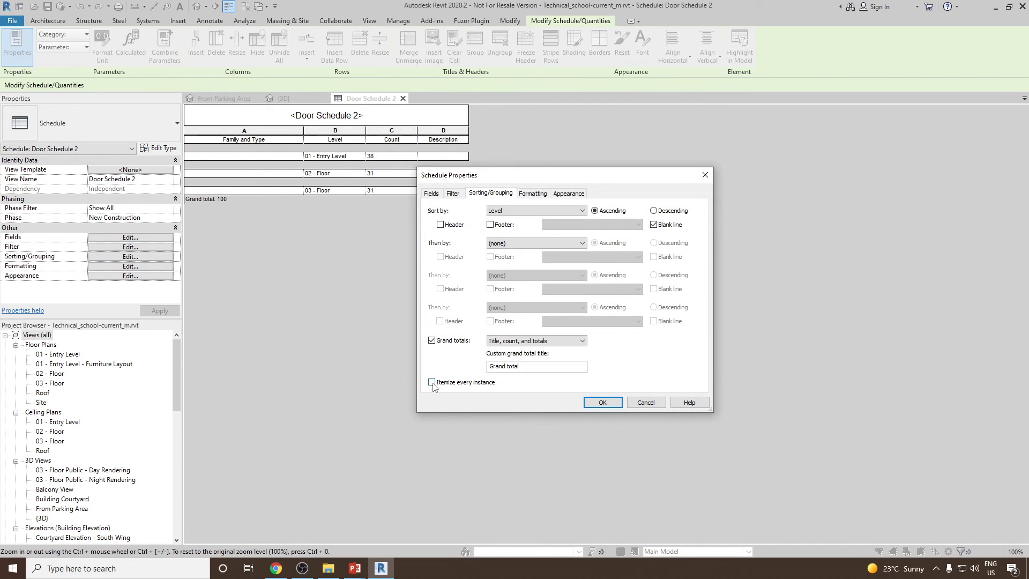
left_click(598, 404)
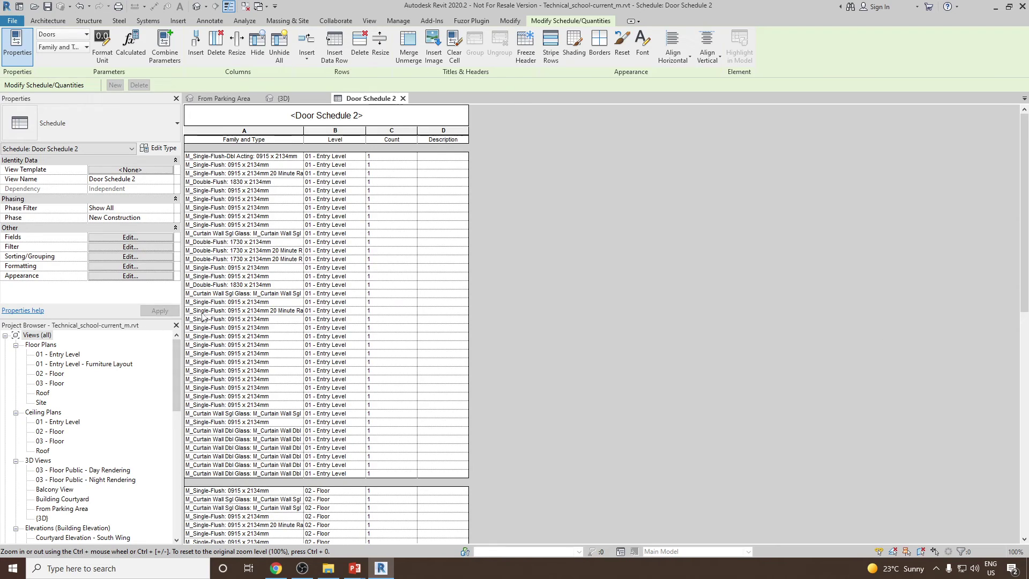
Step: Keep Level as primary sort and add Family and Type as the Then by sort
left_click(132, 257)
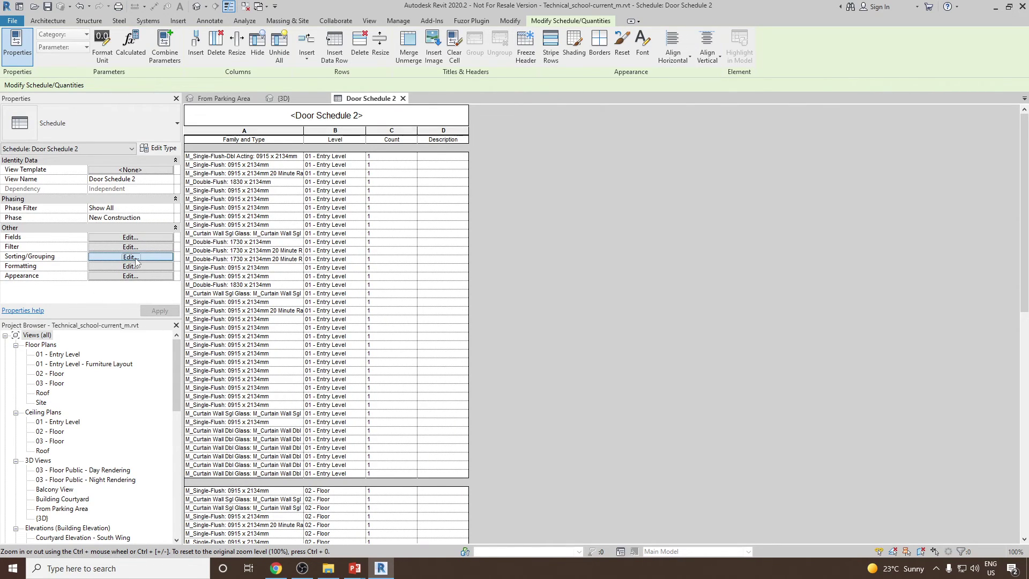
left_click(503, 211)
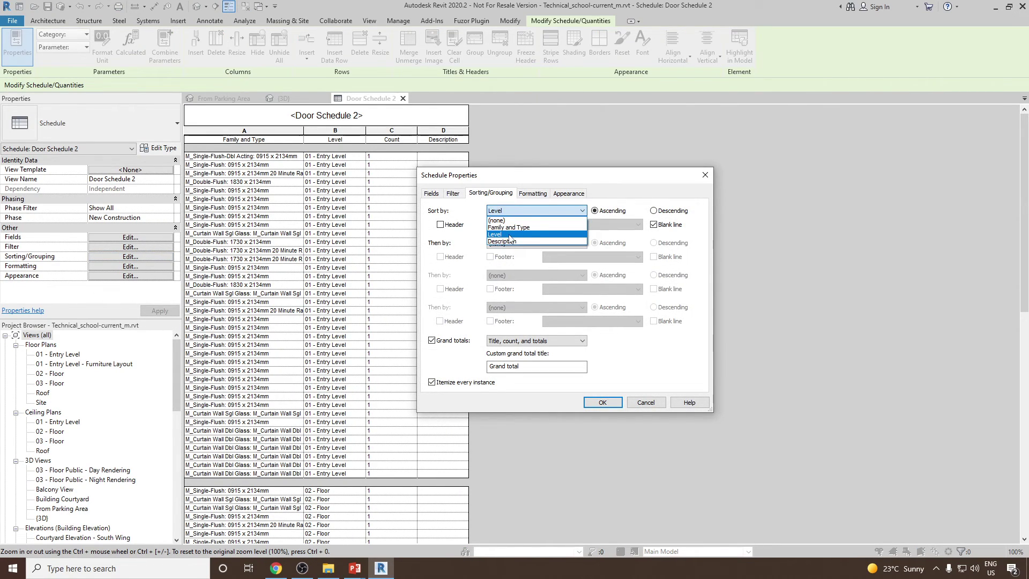
left_click(509, 235)
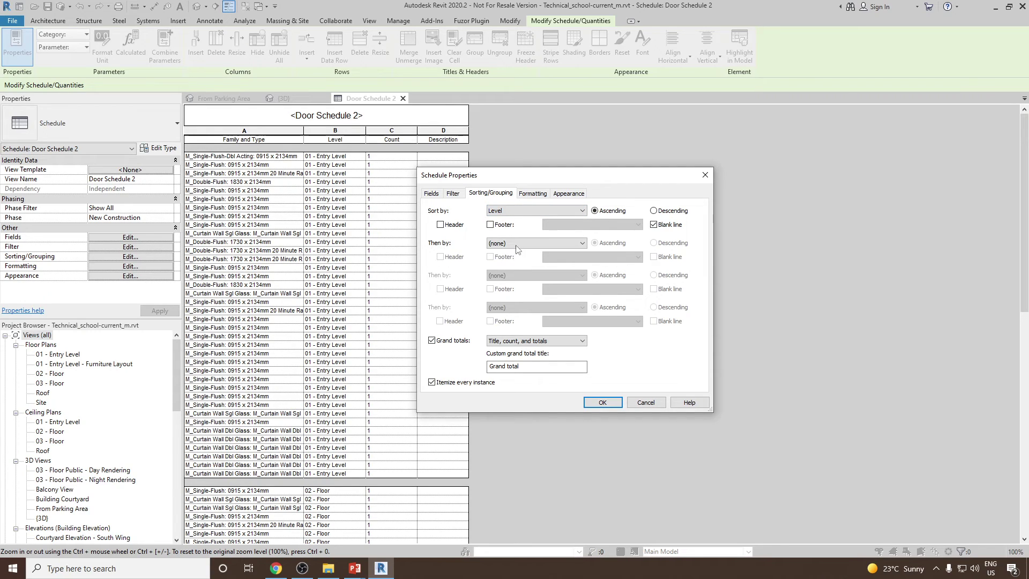
left_click(530, 245)
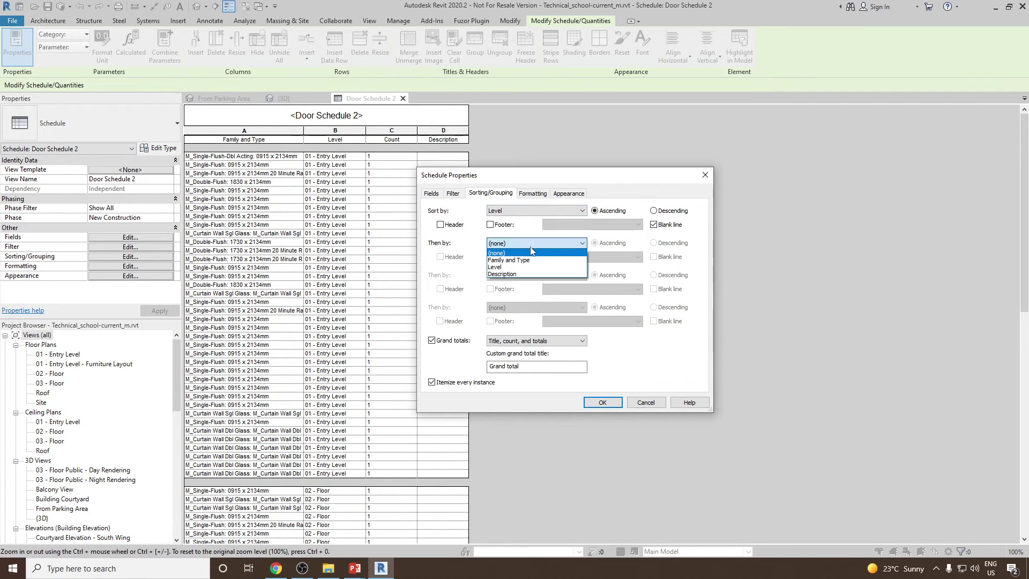
left_click(528, 260)
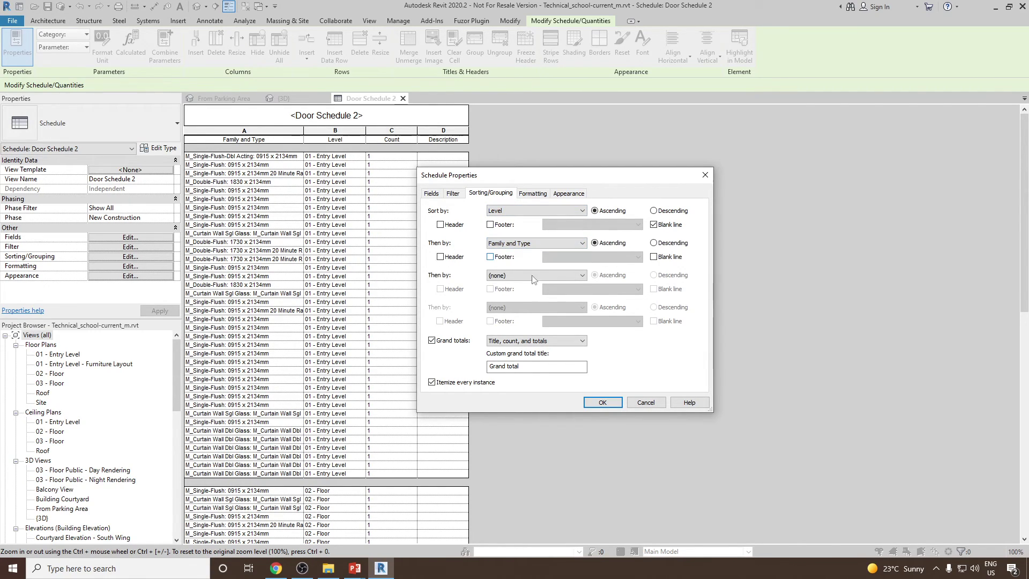
left_click(609, 404)
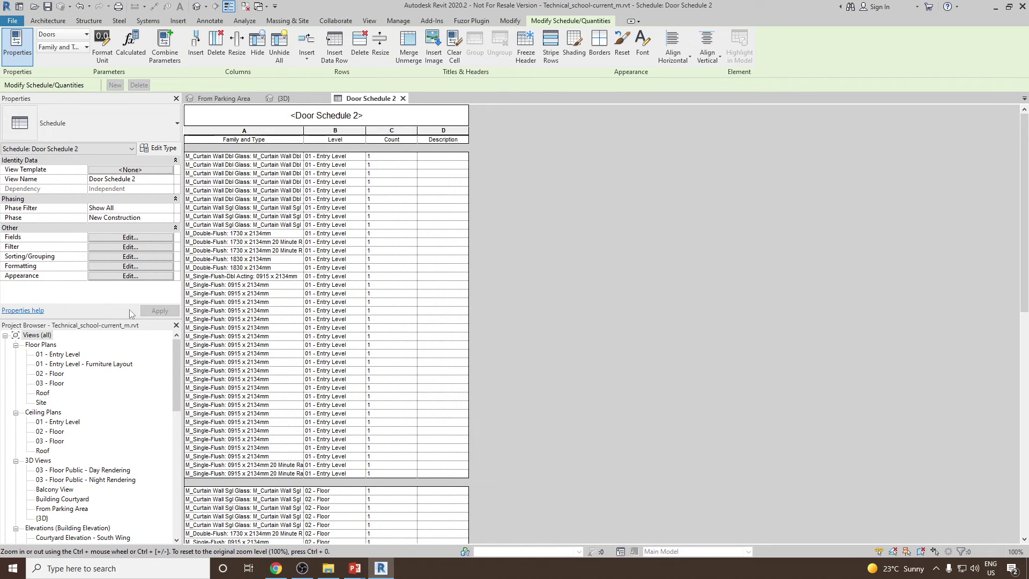
Step: Turn on Blank line for the Family and Type sort to separate each door type's rows
left_click(152, 257)
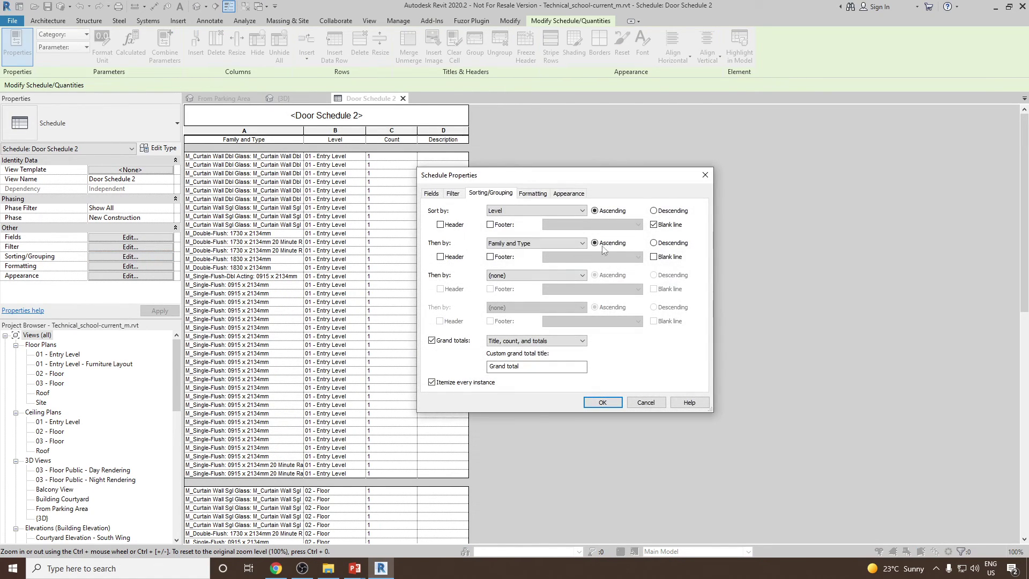
left_click(653, 257)
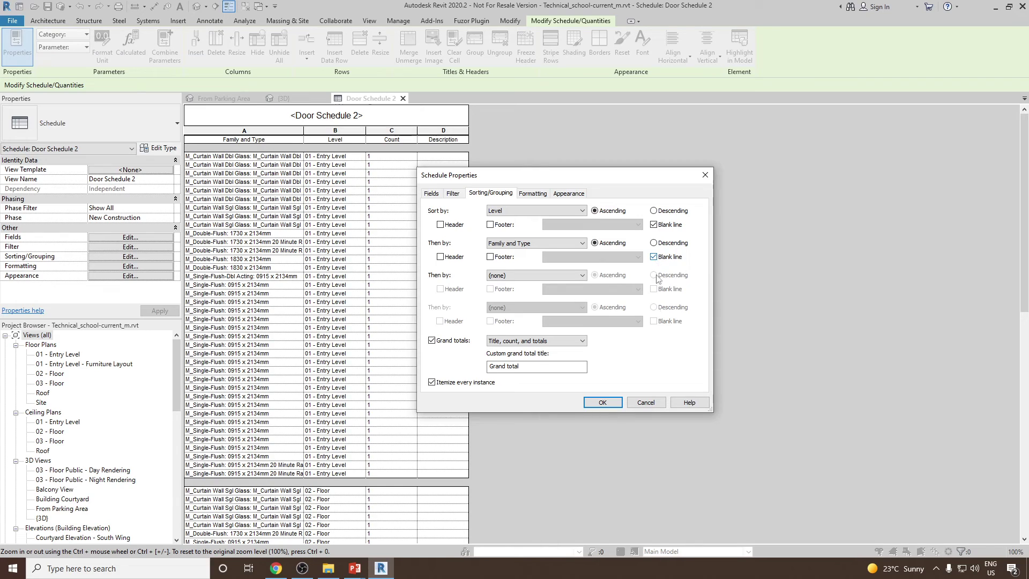
left_click(603, 402)
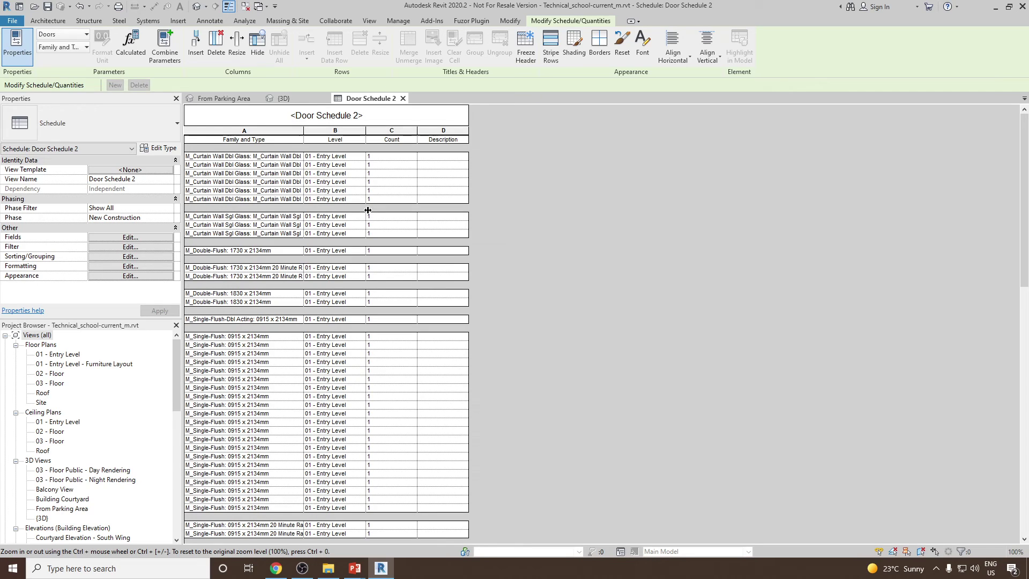
Step: Uncheck Itemize every instance to show one counted row per door type on each level
left_click(113, 257)
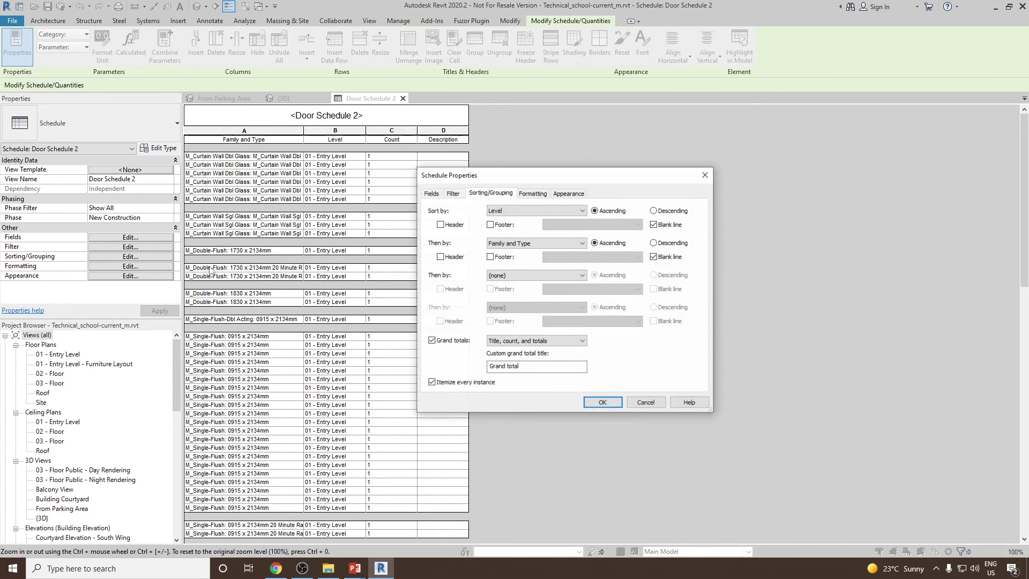
left_click(432, 383)
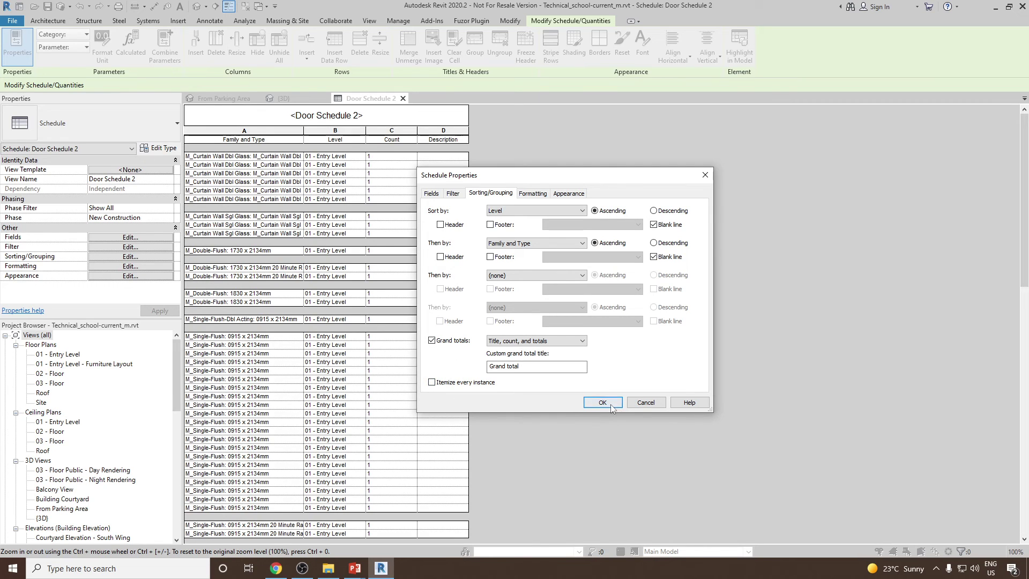
left_click(602, 403)
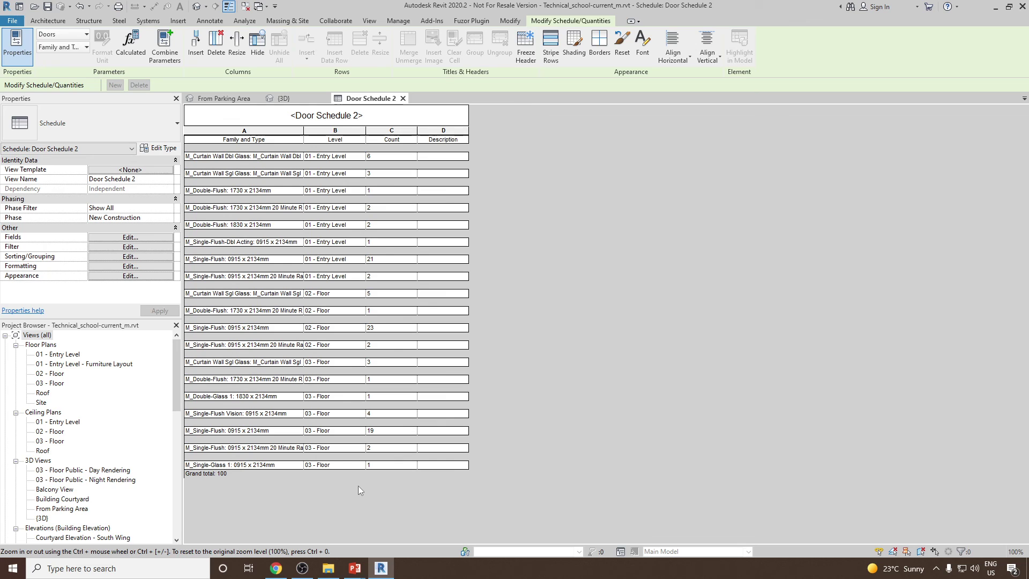
Step: Re-enable Itemize every instance via the Sorting/Grouping tab, then scroll to review the listing
left_click(130, 247)
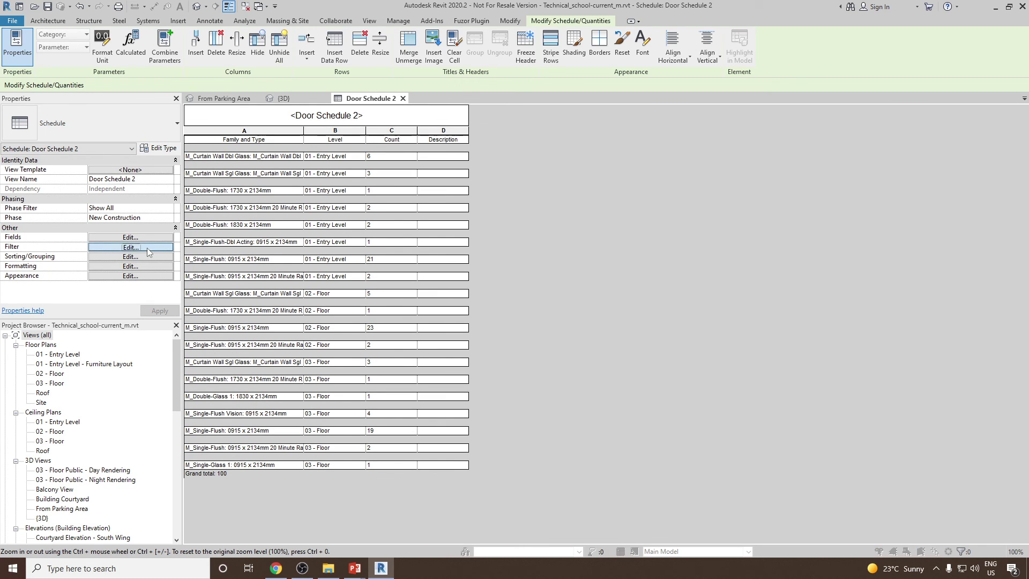
left_click(494, 193)
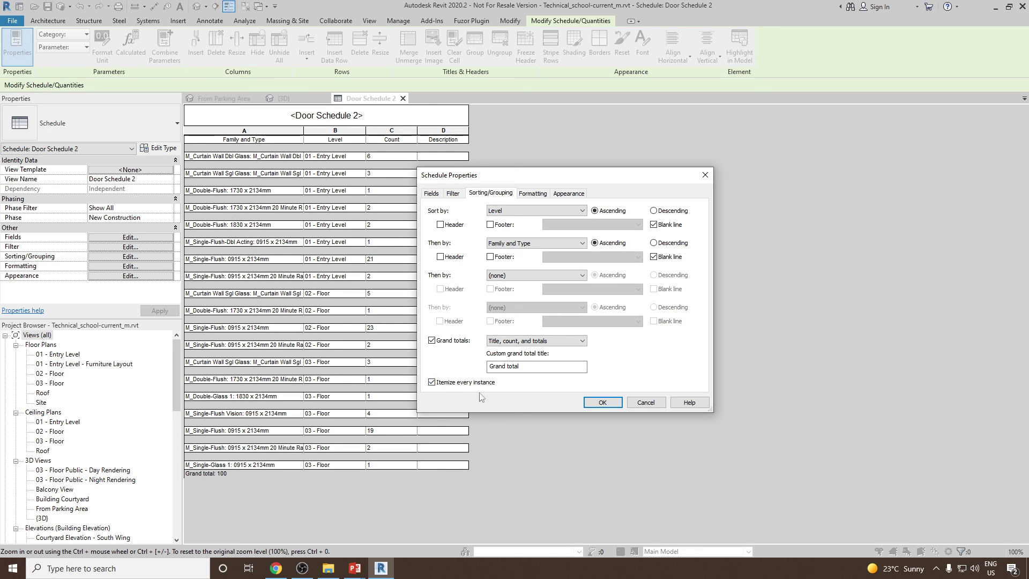
left_click(608, 402)
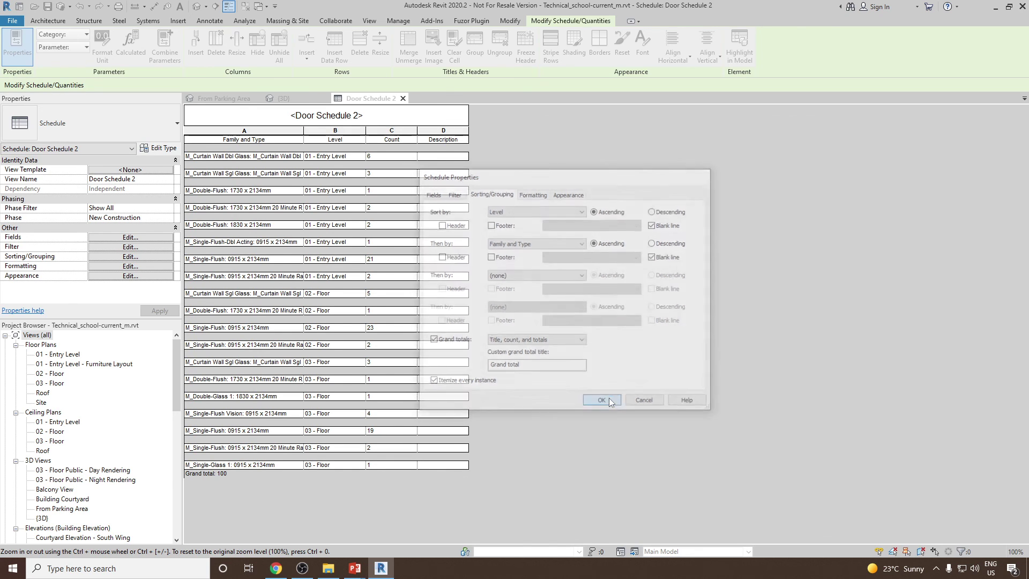
scroll(541, 300, "down", 15)
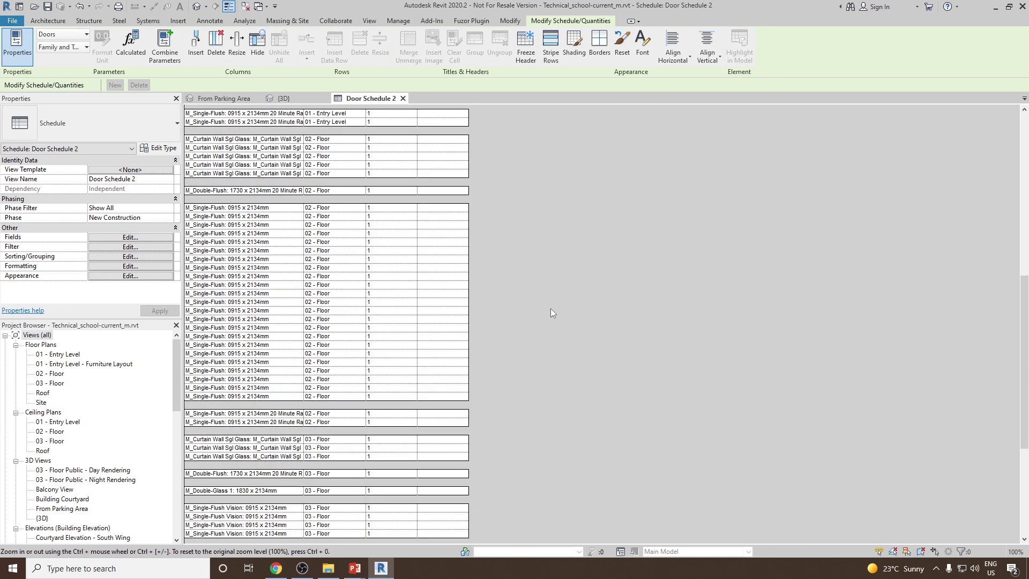
scroll(559, 318, "up", 15)
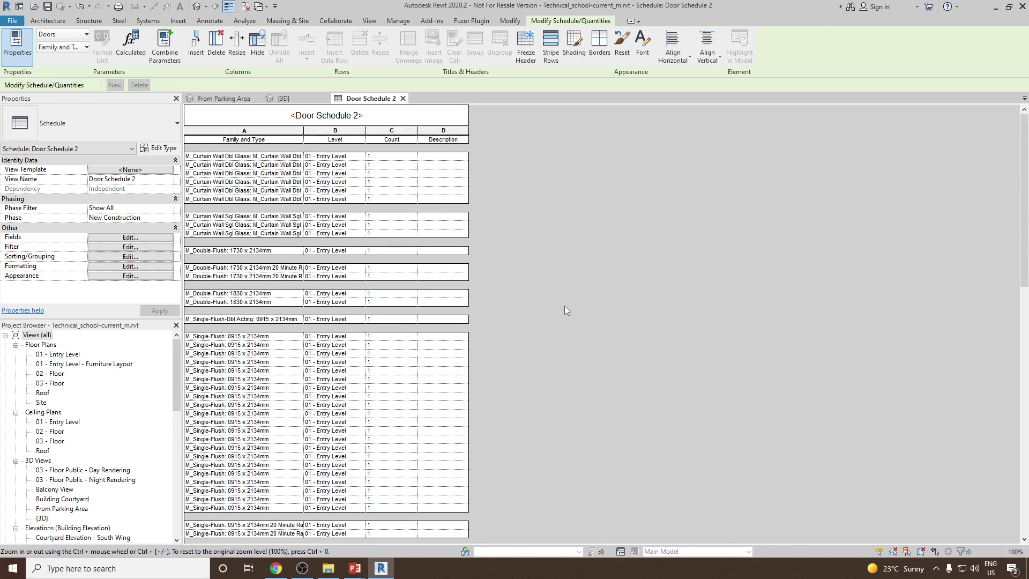